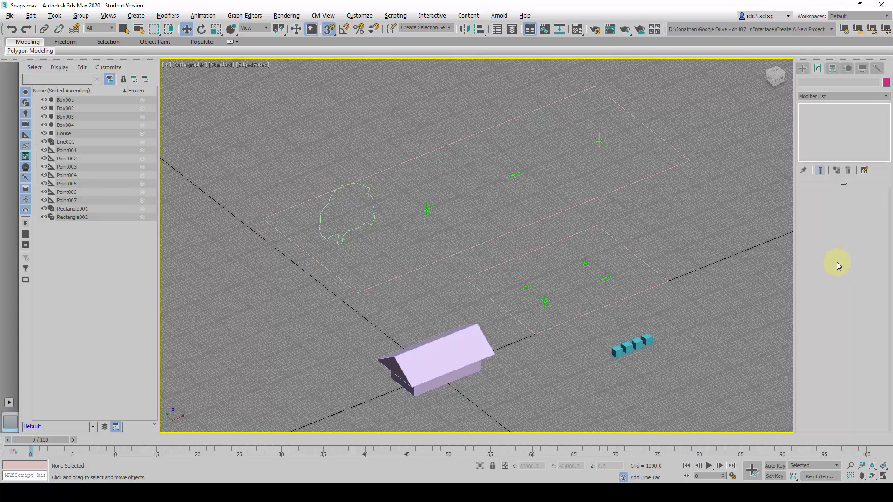
Step: Display the four-viewport layout and turn on 3D snapping, with the Top viewport active
{"action": "key", "text": "alt+w"}
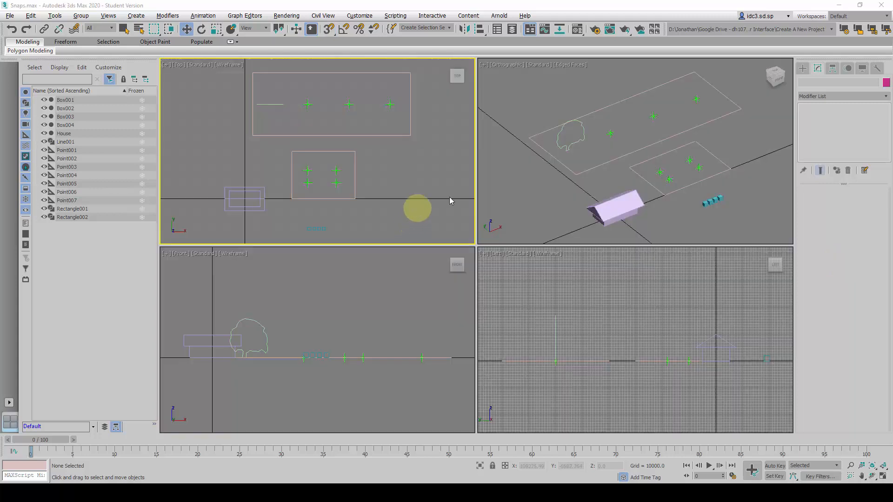
{"action": "left_click", "coordinate": [512, 187]}
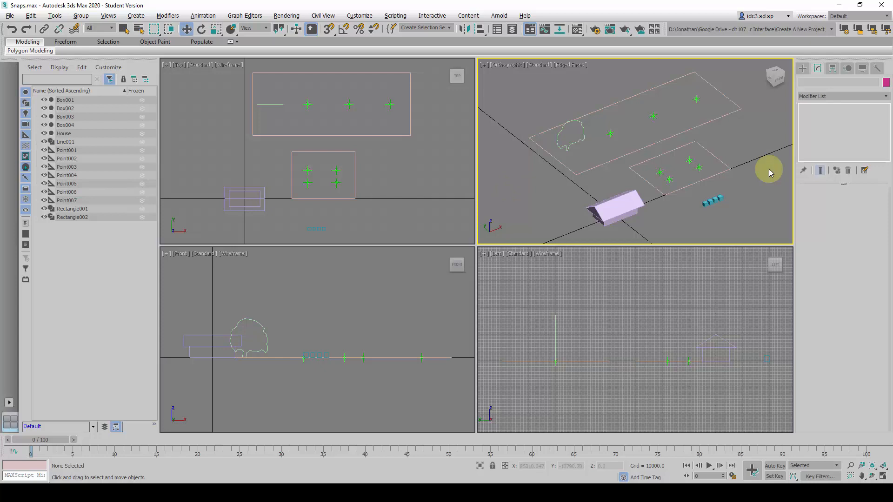
{"action": "left_click", "coordinate": [327, 30]}
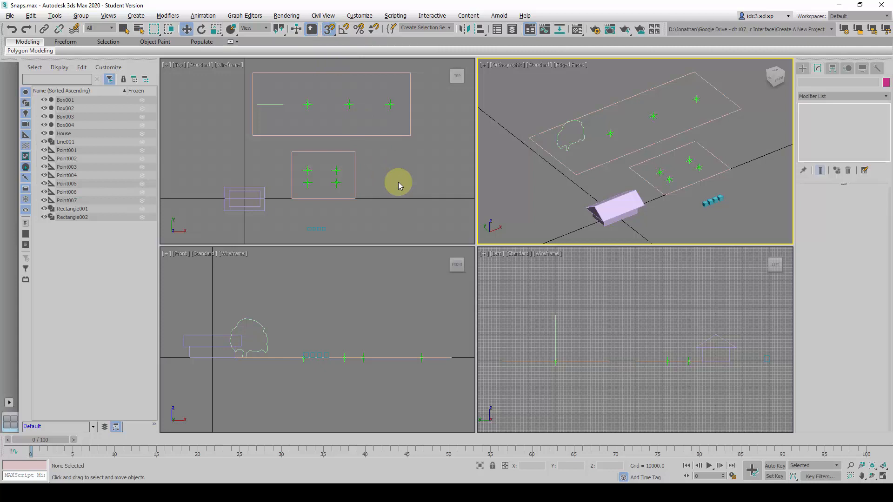
{"action": "left_click", "coordinate": [398, 183]}
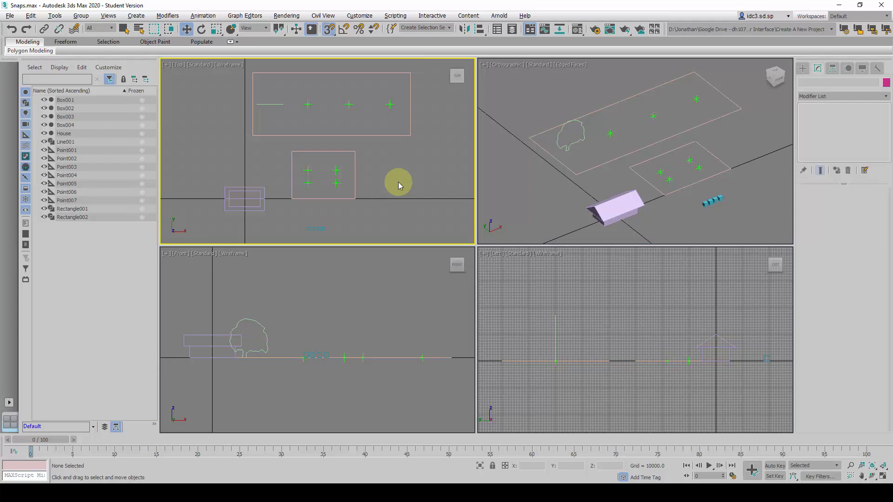
{"action": "left_click", "coordinate": [329, 32]}
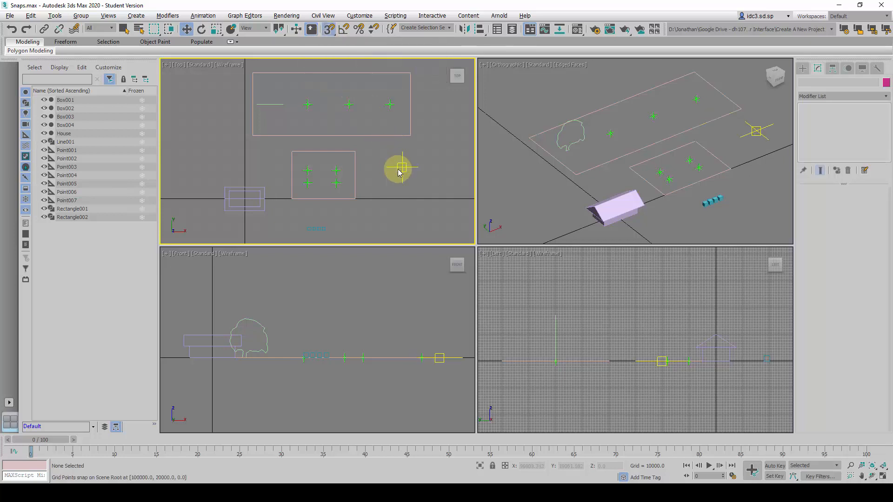
Step: Check the snap types in Grid and Snap Settings and maximise the orthographic viewport
{"action": "right_click", "coordinate": [329, 29]}
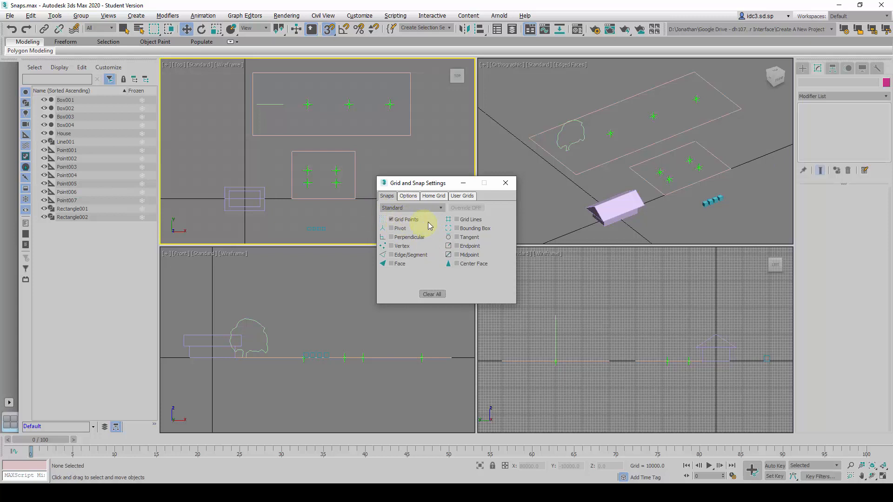
{"action": "left_click_drag", "start_coordinate": [439, 183], "coordinate": [450, 182]}
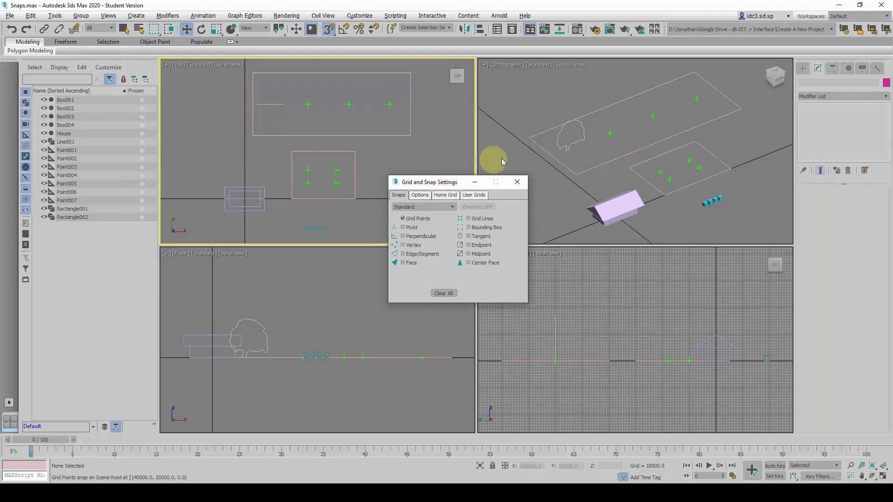
{"action": "left_click", "coordinate": [517, 182]}
{"action": "left_click", "coordinate": [538, 199]}
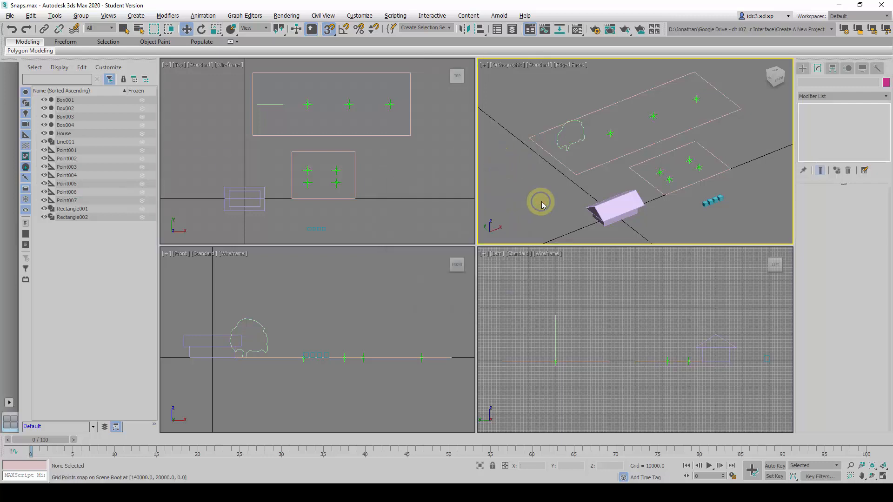
{"action": "key", "text": "alt+w"}
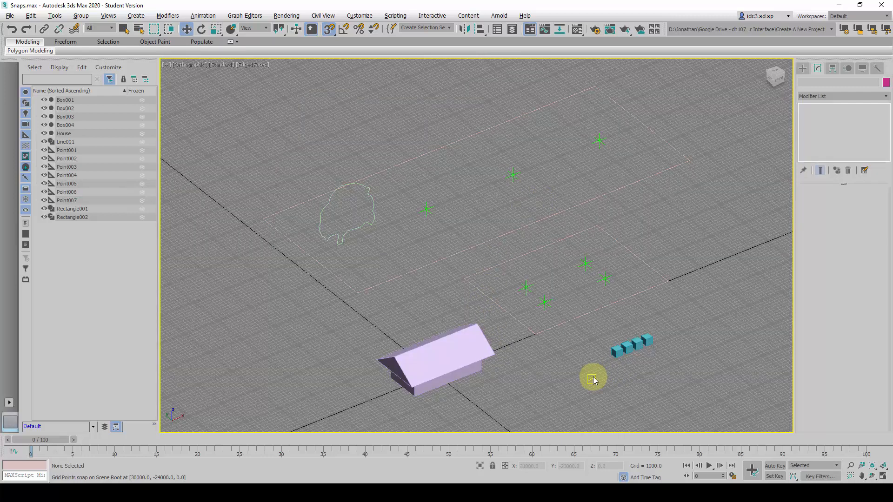
Step: Set the home grid spacing to 100 and the major lines to every 20th grid line
{"action": "right_click", "coordinate": [328, 30]}
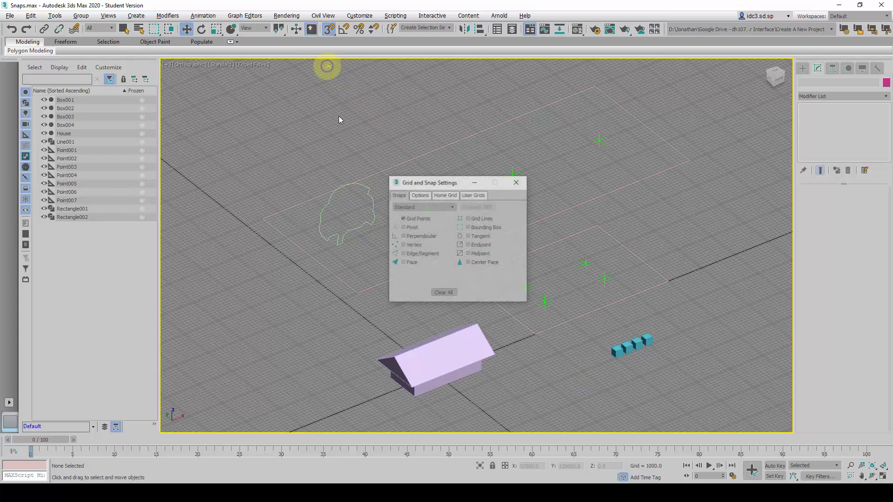
{"action": "left_click", "coordinate": [446, 195]}
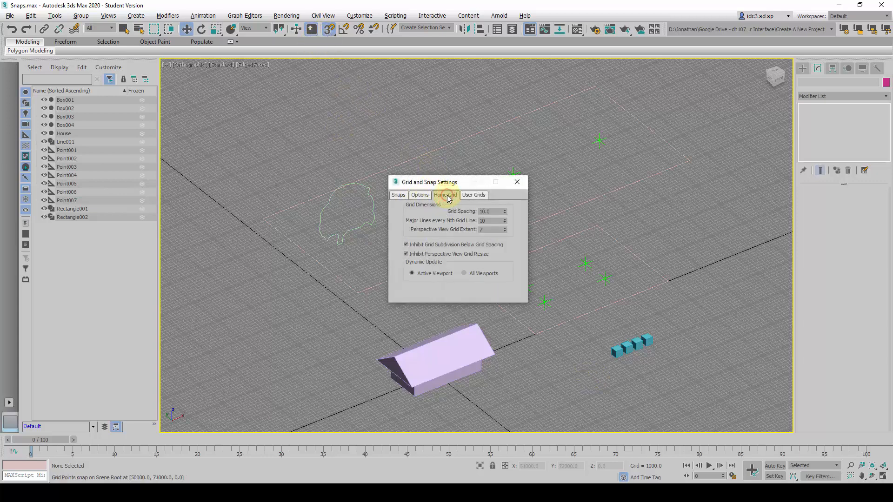
{"action": "double_click", "coordinate": [475, 219]}
{"action": "double_click", "coordinate": [487, 212]}
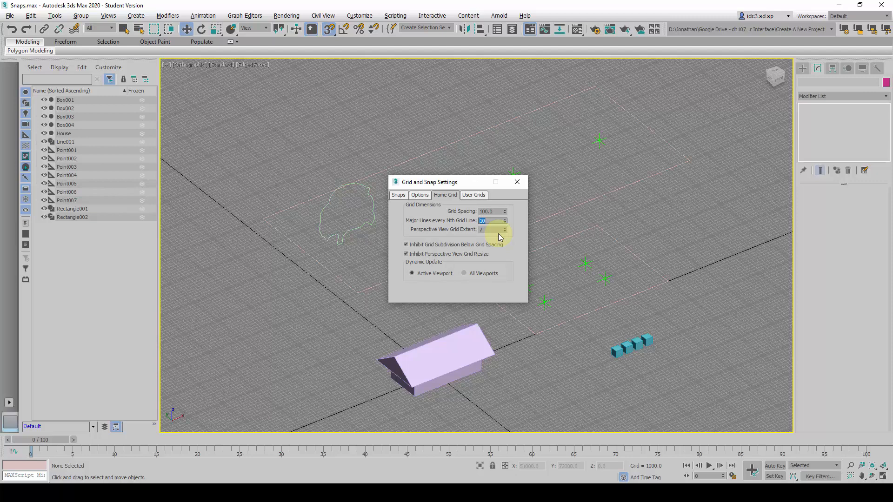
{"action": "type", "text": "0"}
{"action": "key", "text": "Return"}
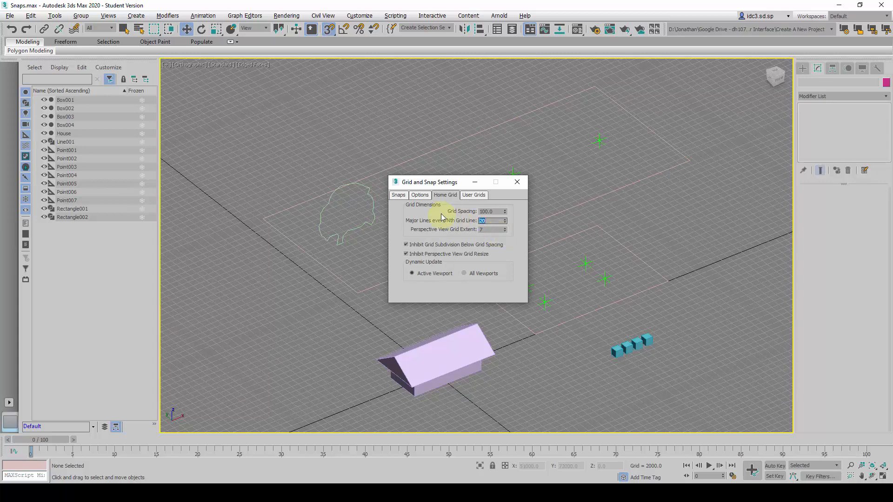
{"action": "left_click", "coordinate": [515, 183]}
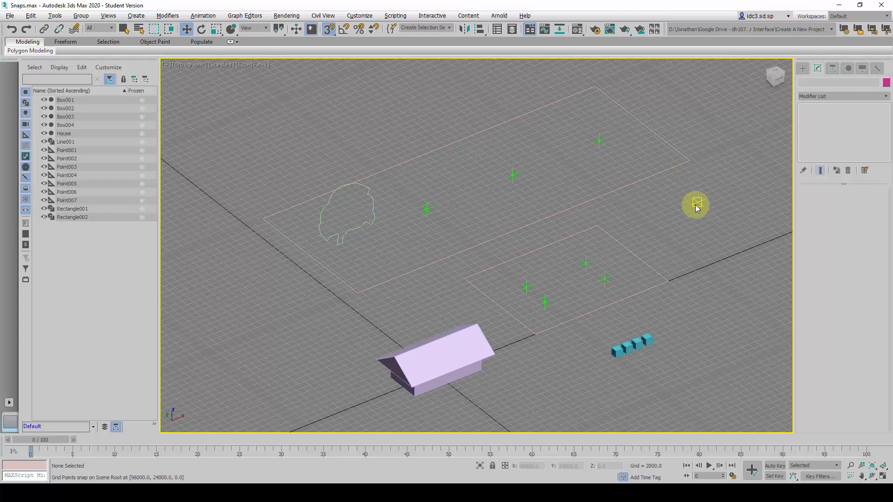
Step: Turn snapping off and create a Point helper on the ground plane at about X 90486, Y 23544
{"action": "key", "text": "s"}
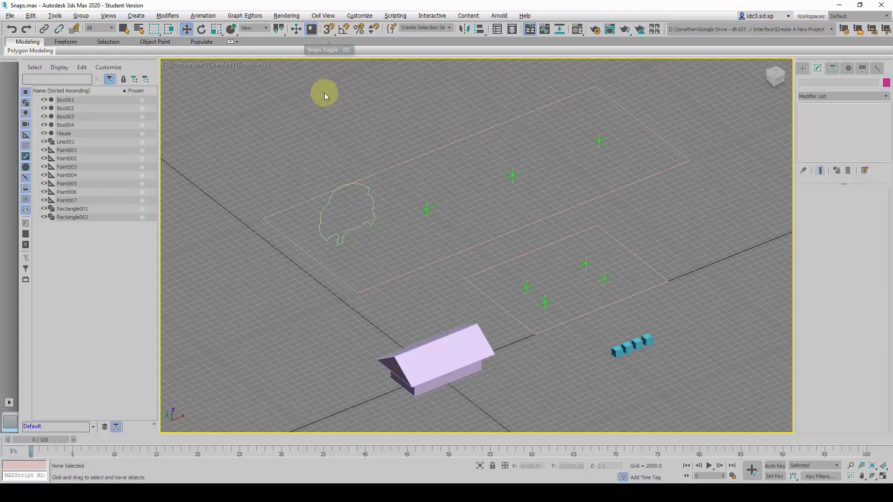
{"action": "left_click", "coordinate": [805, 69]}
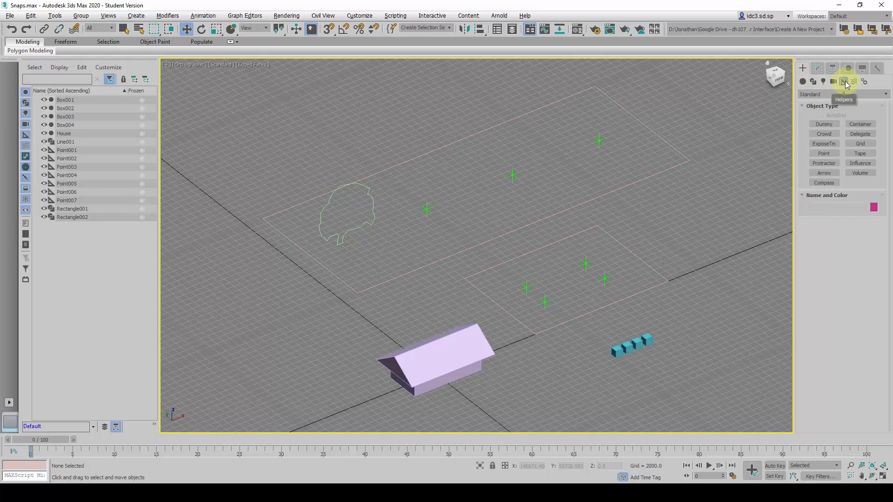
{"action": "left_click", "coordinate": [825, 154]}
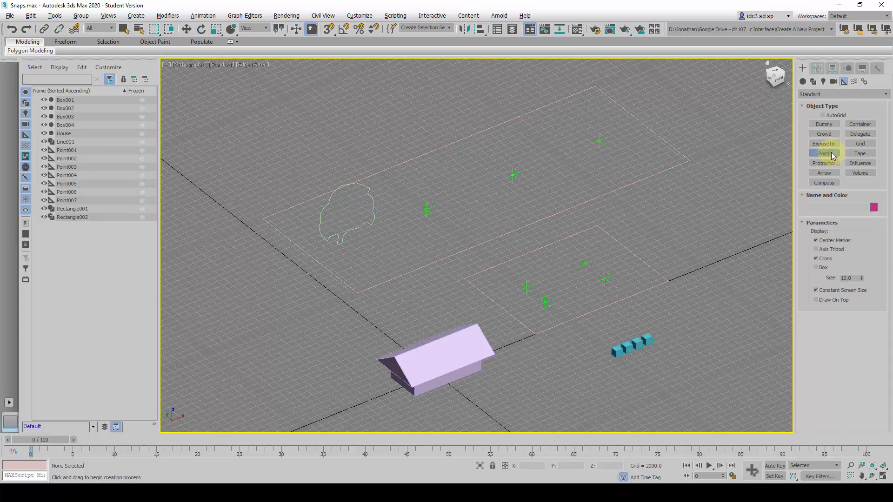
{"action": "left_click", "coordinate": [681, 210]}
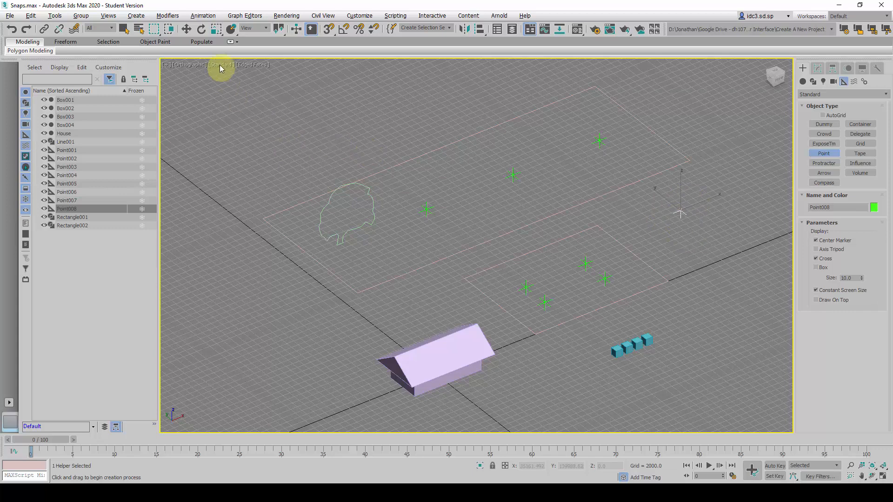
Step: Set the new Point helper's X coordinate to 90000 with the Move tool active
{"action": "left_click", "coordinate": [188, 30]}
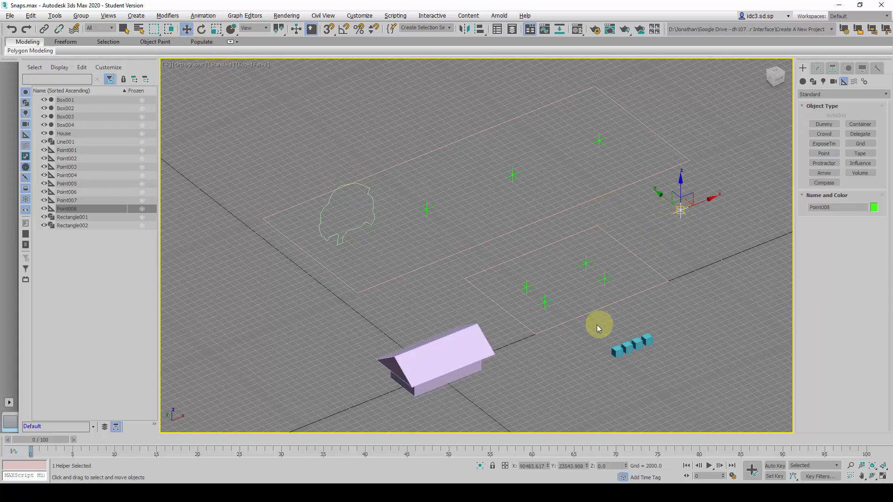
{"action": "left_click", "coordinate": [533, 466]}
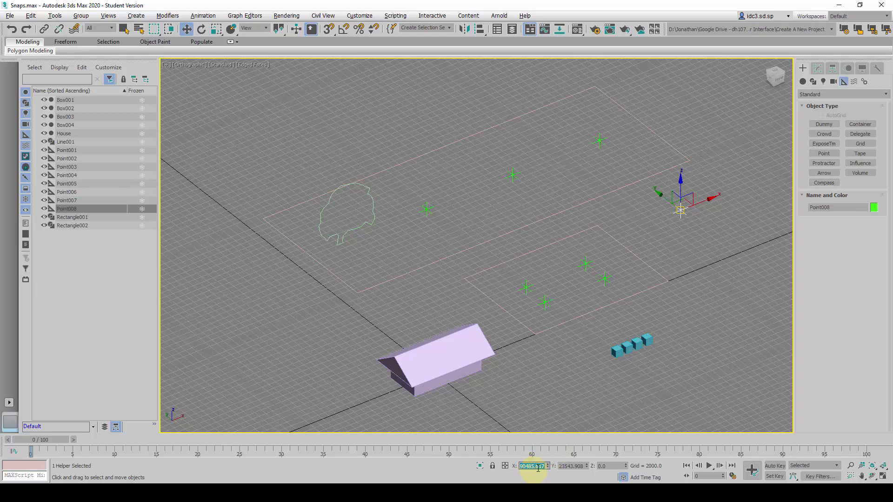
{"action": "left_click", "coordinate": [574, 467]}
{"action": "left_click", "coordinate": [602, 466]}
{"action": "left_click", "coordinate": [530, 466]}
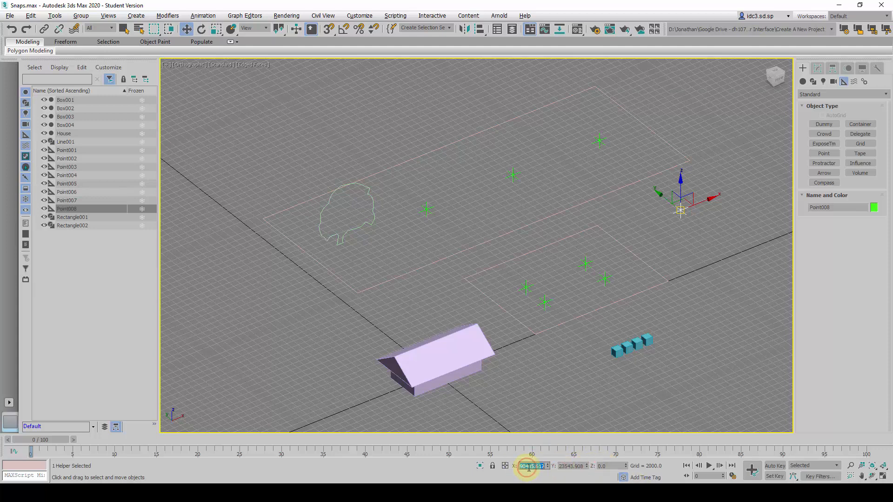
{"action": "left_click", "coordinate": [570, 466]}
{"action": "left_click", "coordinate": [530, 466]}
{"action": "left_click_drag", "start_coordinate": [526, 467], "coordinate": [549, 465]}
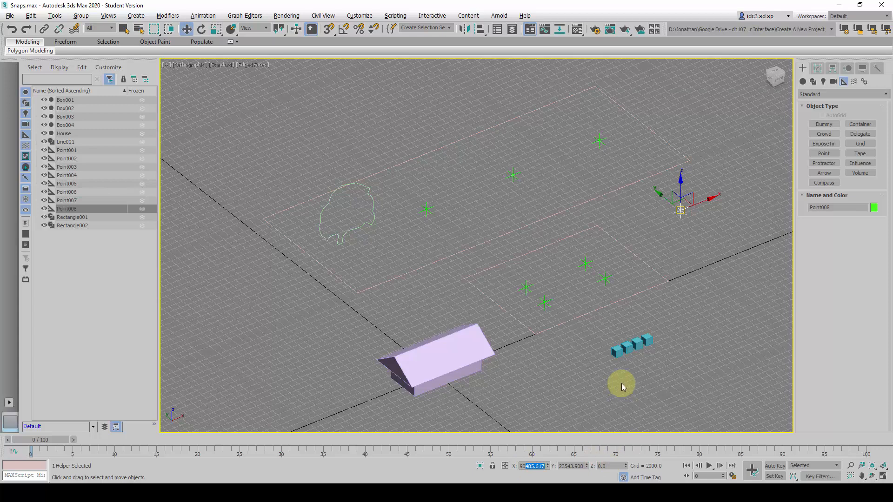
{"action": "type", "text": "0000"}
{"action": "key", "text": "Return"}
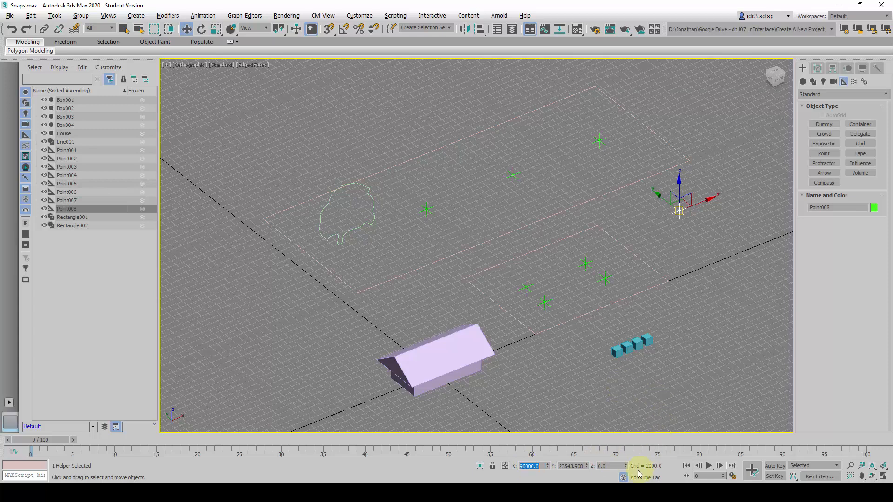
Step: Undo a trial change of the Point helper's Z coordinate and set its Y coordinate to 25000
{"action": "left_click_drag", "start_coordinate": [626, 467], "coordinate": [604, 421]}
{"action": "key", "text": "ctrl+z"}
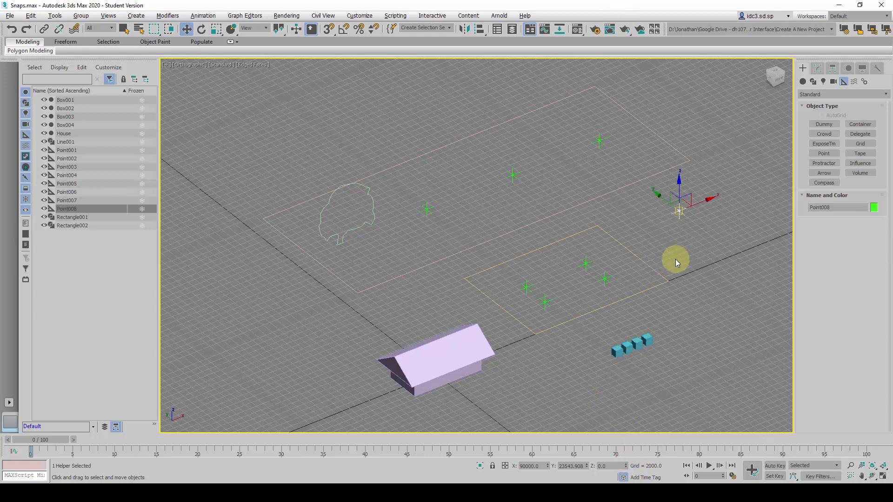
{"action": "double_click", "coordinate": [564, 466]}
{"action": "type", "text": "25000"}
{"action": "key", "text": "Return"}
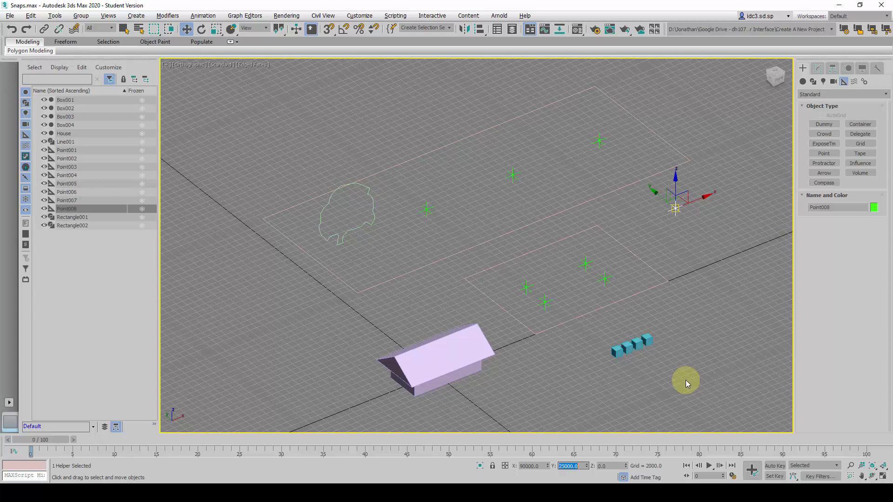
Step: Delete the Point helper placed at X 90000, Y 25000
{"action": "left_click", "coordinate": [663, 242]}
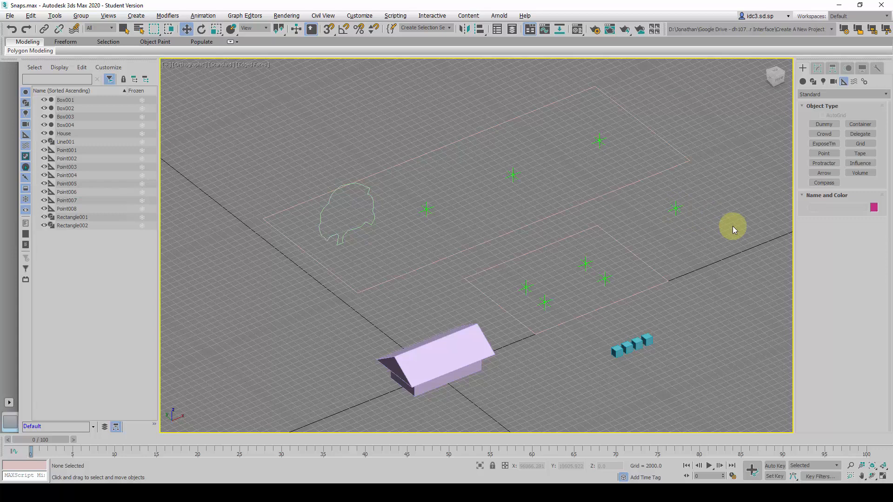
{"action": "left_click", "coordinate": [677, 209]}
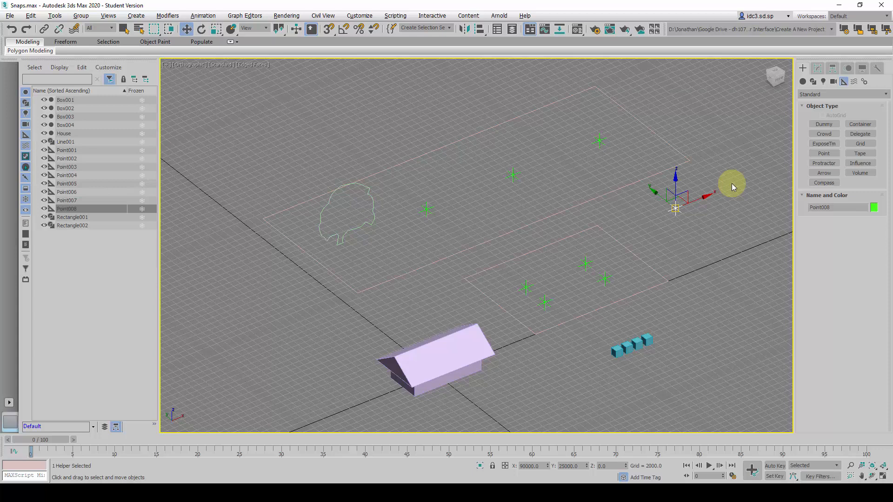
{"action": "left_click", "coordinate": [713, 231]}
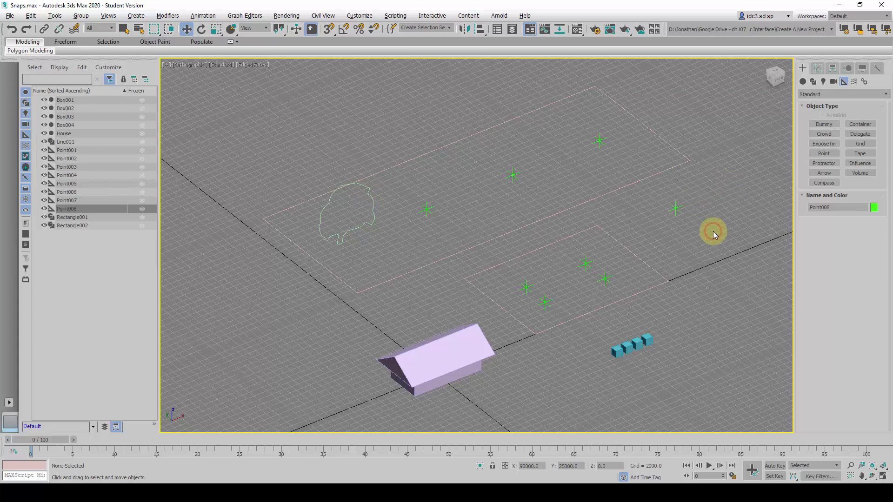
{"action": "left_click", "coordinate": [675, 208]}
{"action": "key", "text": "Delete"}
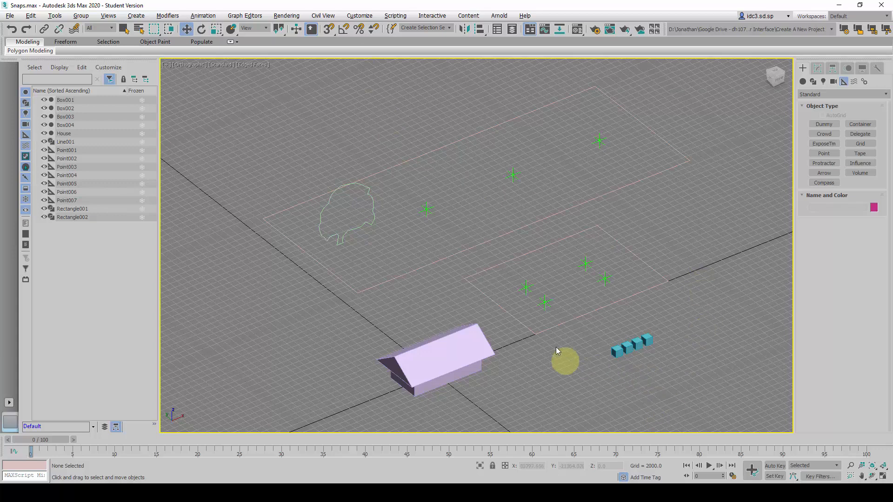
Step: Turn 3D snapping back on and enable Grid Points as the only snap type
{"action": "scroll", "coordinate": [606, 337], "scroll_direction": "up", "scroll_amount": 3}
{"action": "middle_click_drag", "start_coordinate": [604, 339], "coordinate": [522, 302]}
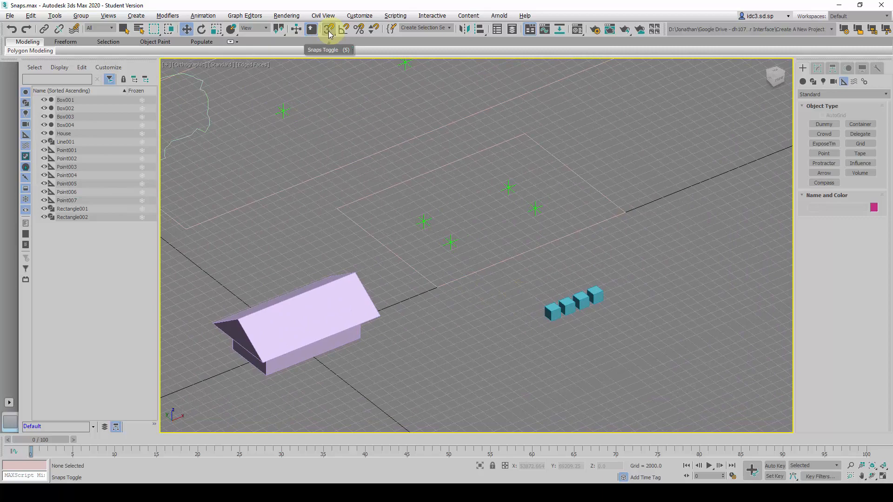
{"action": "scroll", "coordinate": [479, 225], "scroll_direction": "down", "scroll_amount": 3}
{"action": "scroll", "coordinate": [474, 179], "scroll_direction": "up", "scroll_amount": 2}
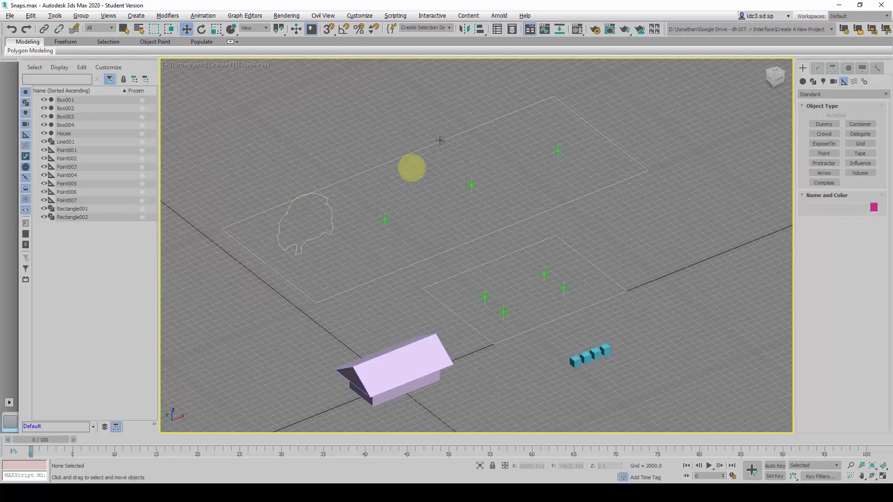
{"action": "left_click", "coordinate": [329, 30]}
{"action": "right_click", "coordinate": [328, 31]}
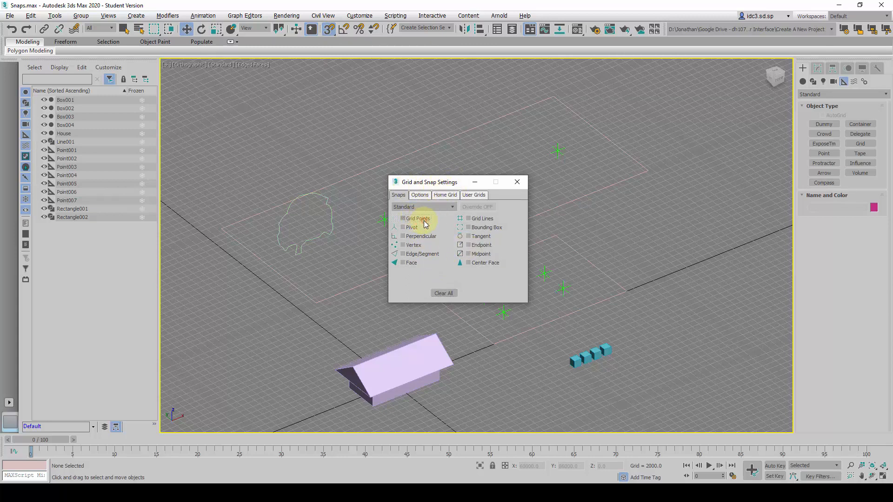
{"action": "left_click", "coordinate": [409, 223]}
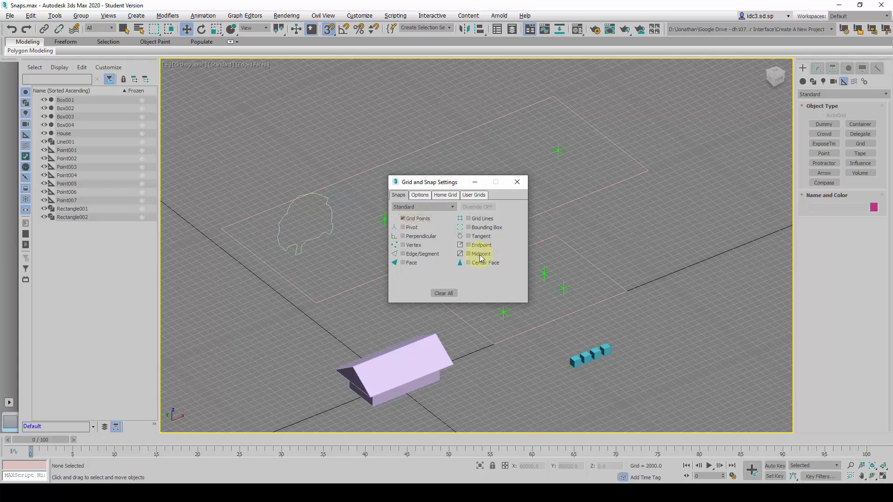
Step: Try the Grid Lines and Bounding Box snap types, disable both again and close the snap settings
{"action": "left_click", "coordinate": [480, 226]}
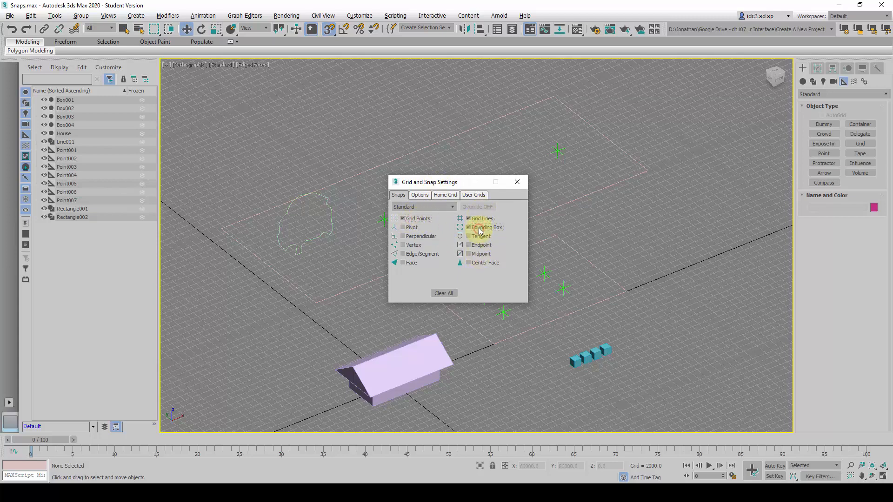
{"action": "left_click", "coordinate": [478, 219]}
{"action": "left_click", "coordinate": [479, 219]}
{"action": "left_click", "coordinate": [479, 227]}
{"action": "left_click", "coordinate": [518, 185]}
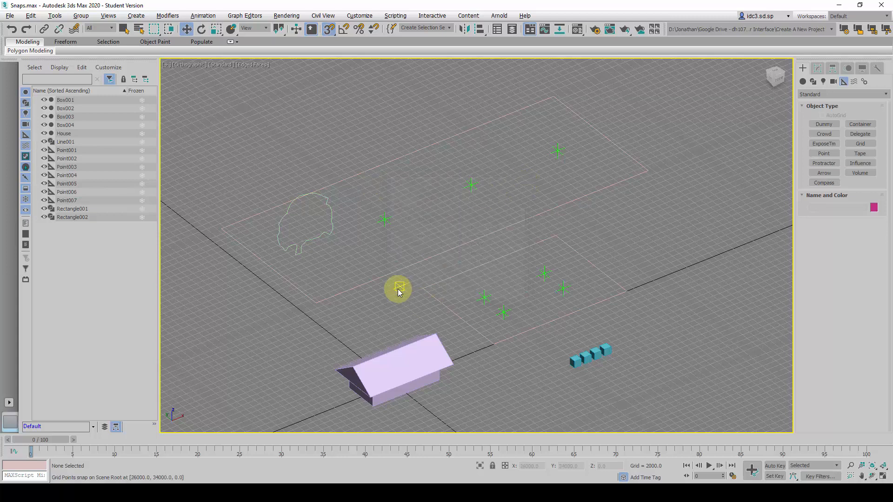
Step: Clone the tree outline as Copy from its base onto the neighbouring Point helper, making 3 evenly spaced copies, and deselect
{"action": "left_click", "coordinate": [316, 238]}
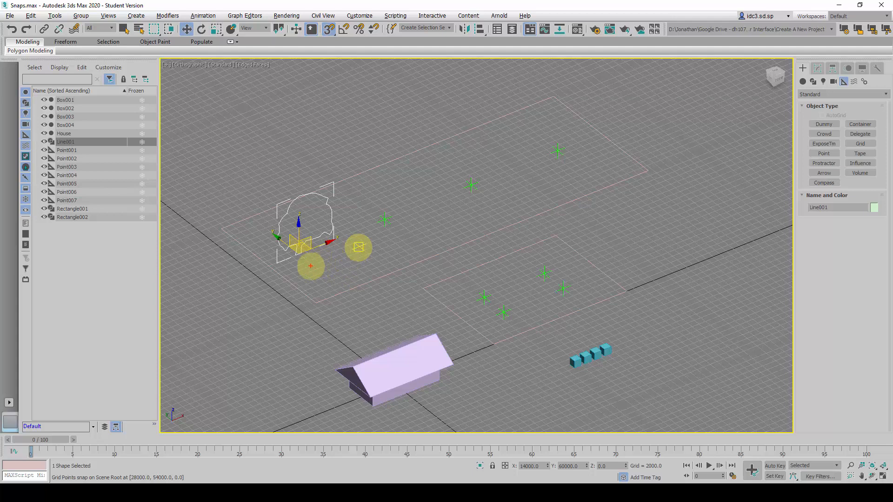
{"action": "mouse_move", "coordinate": [306, 263]}
{"action": "left_mouse_down"}
{"action": "mouse_move", "coordinate": [361, 258]}
{"action": "mouse_move", "coordinate": [391, 219]}
{"action": "mouse_move", "coordinate": [382, 241]}
{"action": "mouse_move", "coordinate": [481, 196]}
{"action": "mouse_move", "coordinate": [474, 192]}
{"action": "mouse_move", "coordinate": [493, 194]}
{"action": "left_mouse_up"}
{"action": "mouse_move", "coordinate": [460, 232]}
{"action": "left_mouse_down"}
{"action": "mouse_move", "coordinate": [524, 195]}
{"action": "mouse_move", "coordinate": [539, 161]}
{"action": "mouse_move", "coordinate": [557, 169]}
{"action": "left_mouse_up"}
{"action": "key", "text": "Escape"}
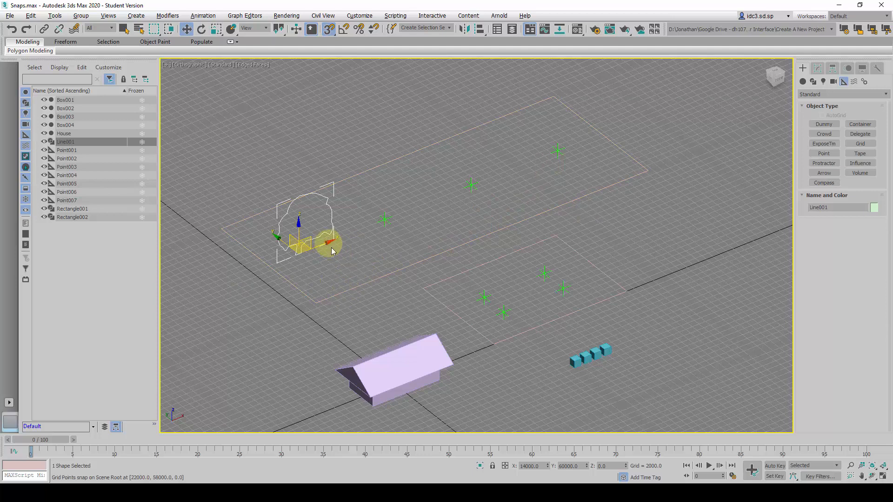
{"action": "mouse_move", "coordinate": [325, 244]}
{"action": "left_mouse_down", "text": "shift"}
{"action": "mouse_move", "coordinate": [399, 229]}
{"action": "mouse_move", "coordinate": [385, 218]}
{"action": "left_mouse_up", "text": "shift"}
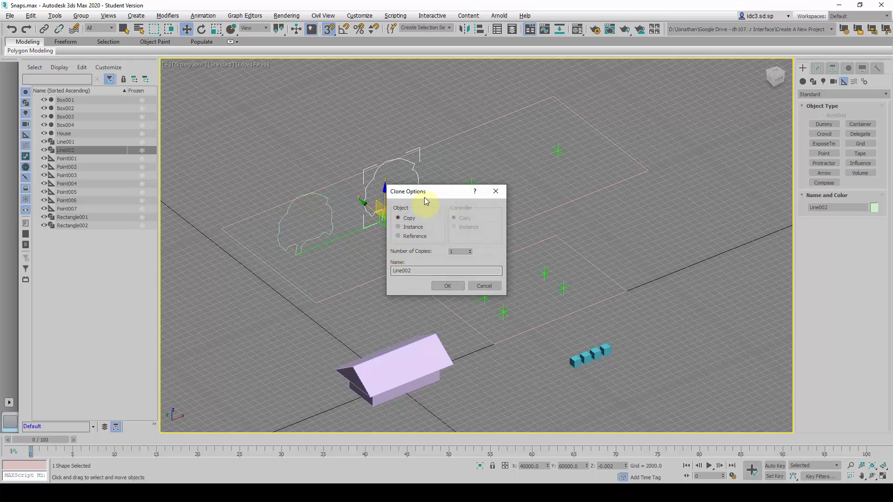
{"action": "left_click_drag", "start_coordinate": [511, 217], "coordinate": [465, 229]}
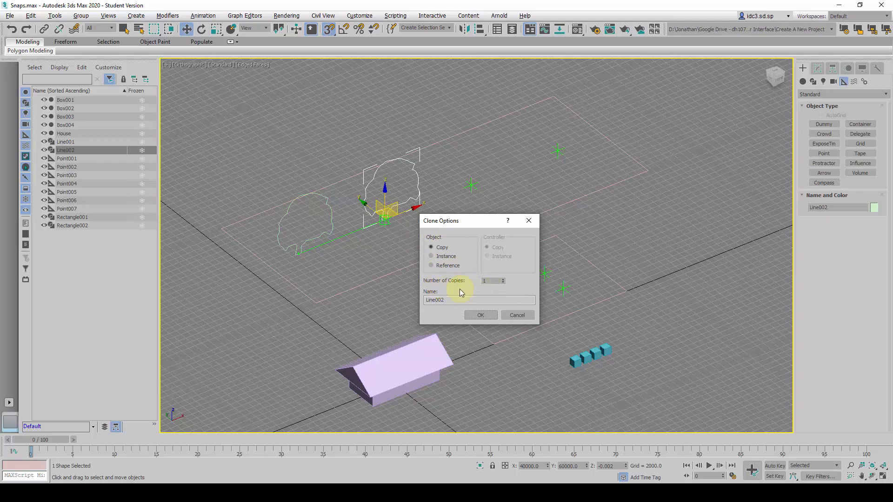
{"action": "double_click", "coordinate": [485, 281]}
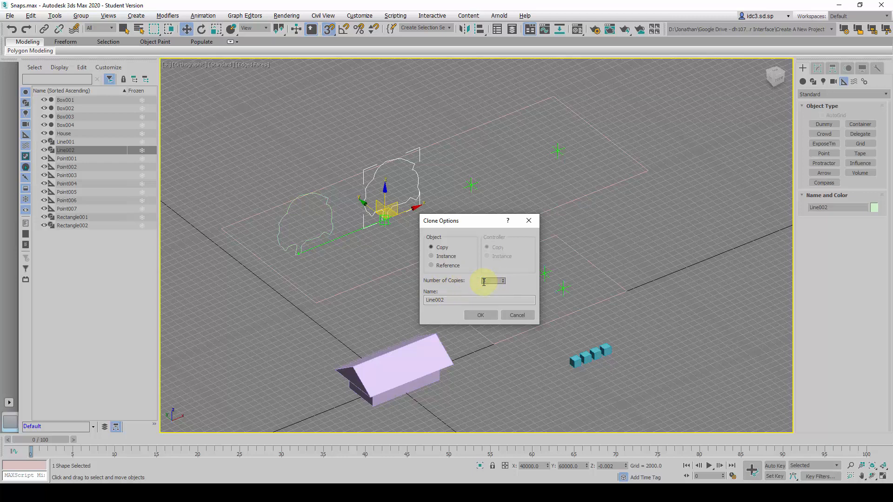
{"action": "type", "text": "3"}
{"action": "left_click", "coordinate": [479, 316]}
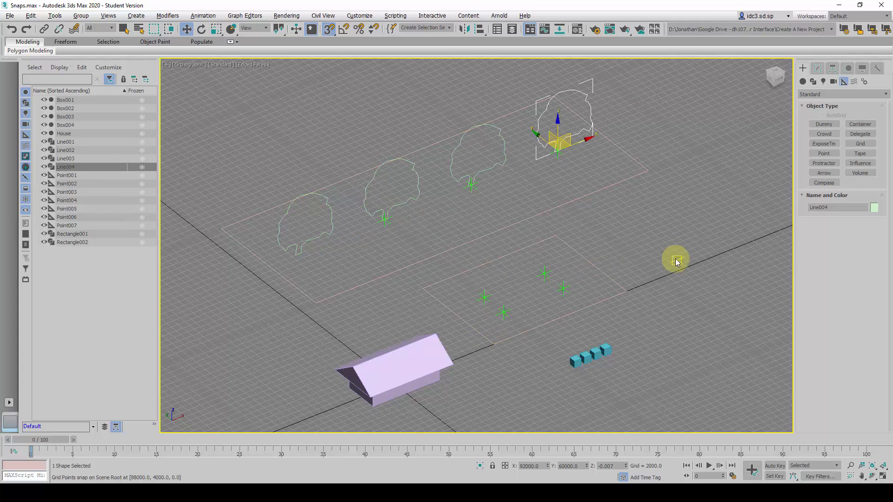
{"action": "left_click", "coordinate": [662, 253]}
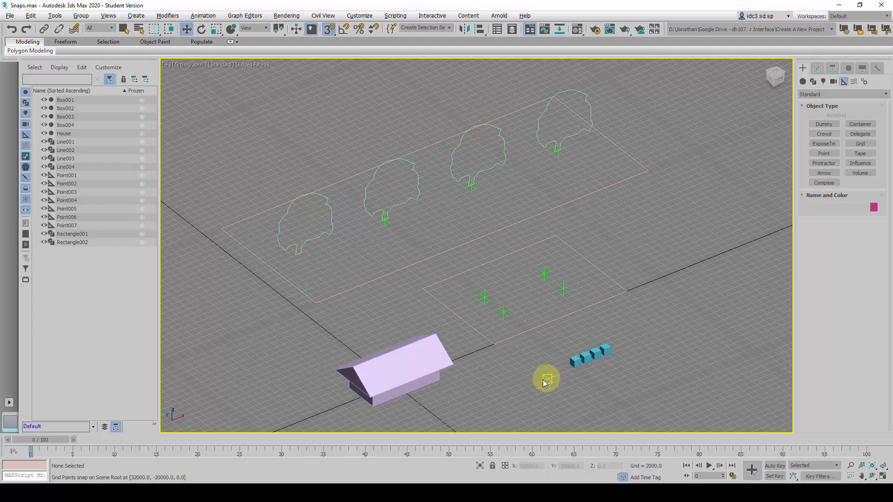
Step: Disable the Grid Points snap, enable Endpoint as the only snap type and close the snap settings
{"action": "scroll", "coordinate": [542, 379], "scroll_direction": "up", "scroll_amount": 3}
{"action": "middle_click_drag", "start_coordinate": [523, 375], "coordinate": [470, 363]}
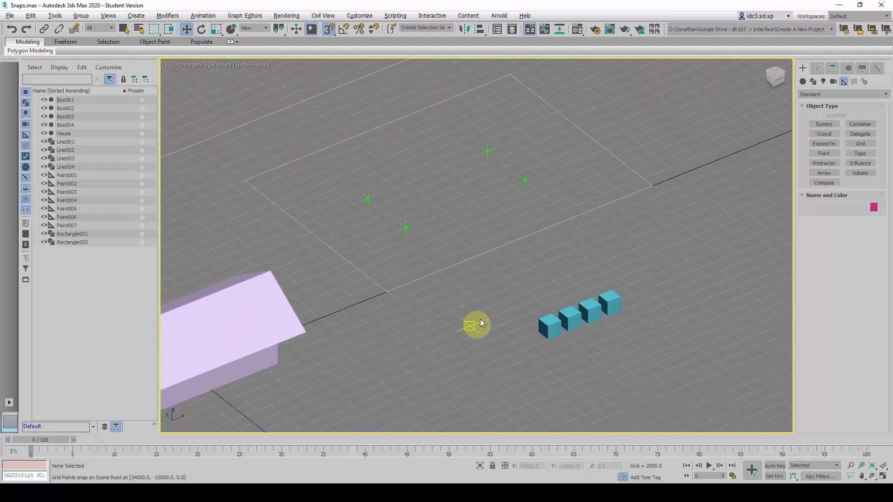
{"action": "middle_click_drag", "start_coordinate": [476, 325], "coordinate": [464, 336]}
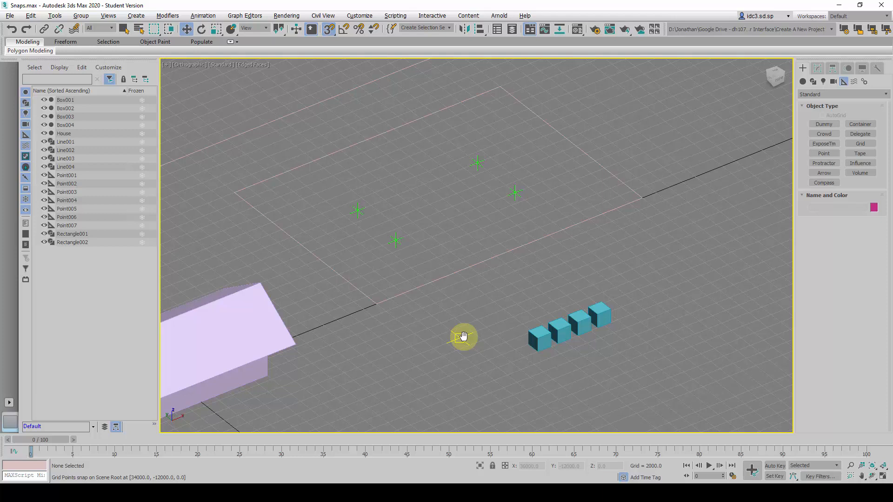
{"action": "right_click", "coordinate": [329, 34]}
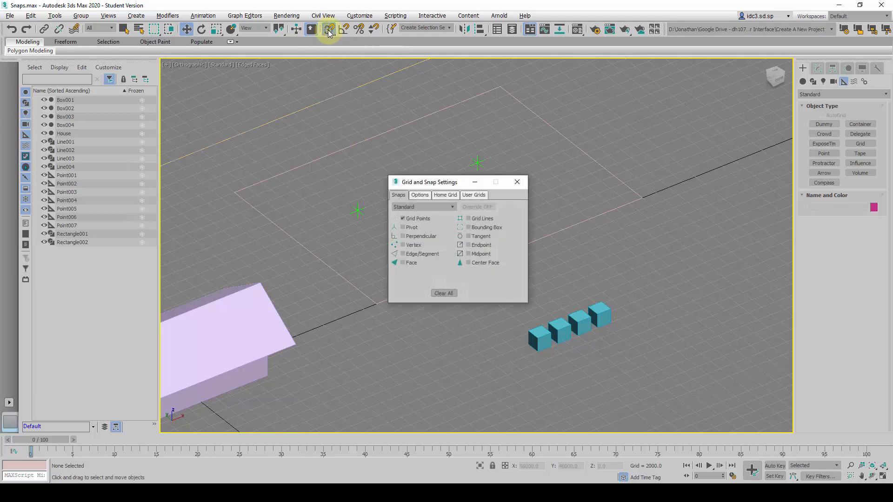
{"action": "left_click", "coordinate": [416, 219]}
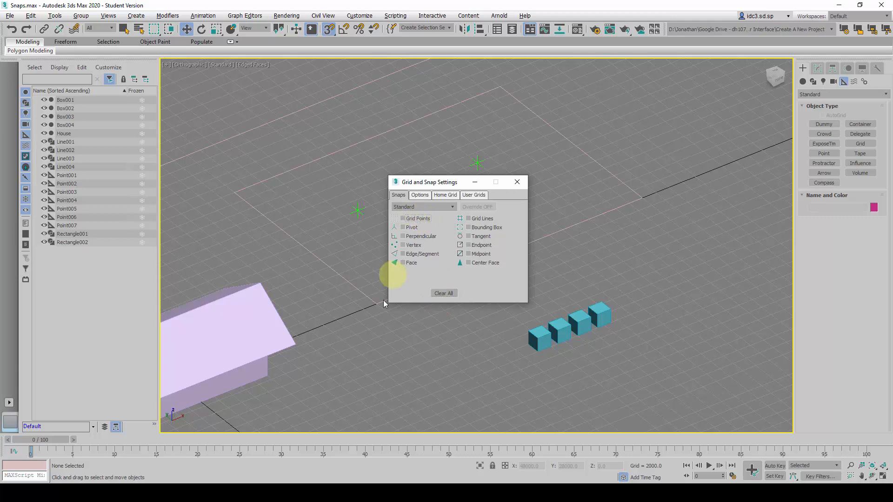
{"action": "left_click", "coordinate": [480, 250]}
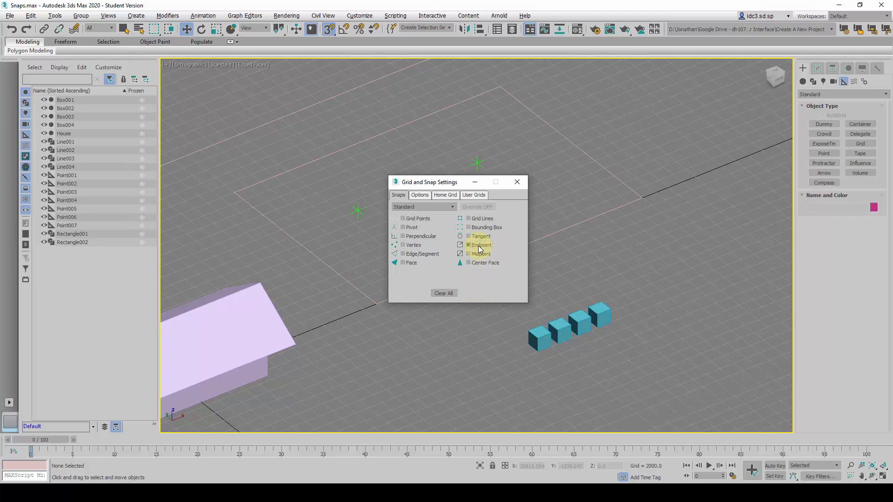
{"action": "left_click", "coordinate": [517, 184]}
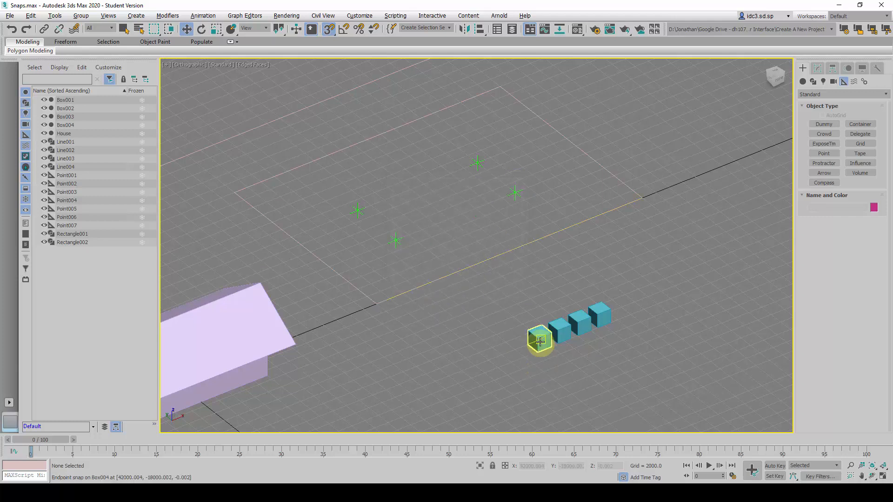
Step: Move Box004 by its front bottom corner onto helper Point004, using a one-time Pivot snap override during the move
{"action": "left_click", "coordinate": [187, 30]}
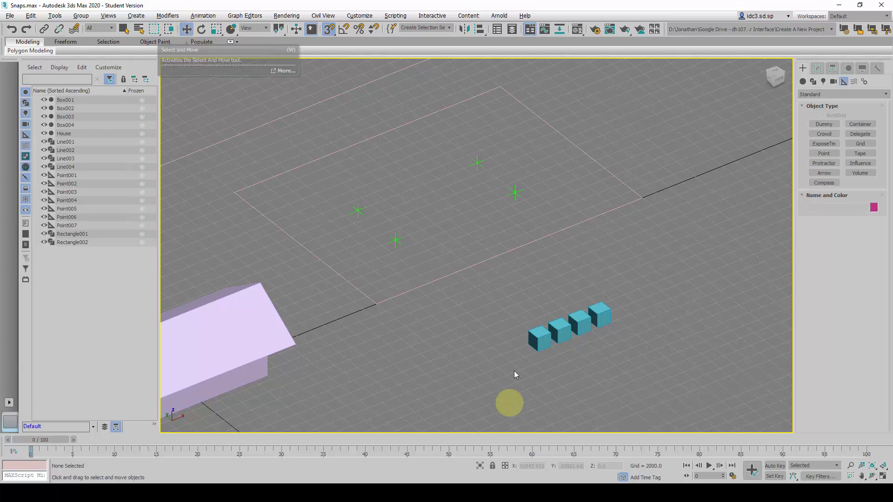
{"action": "left_click", "coordinate": [535, 338]}
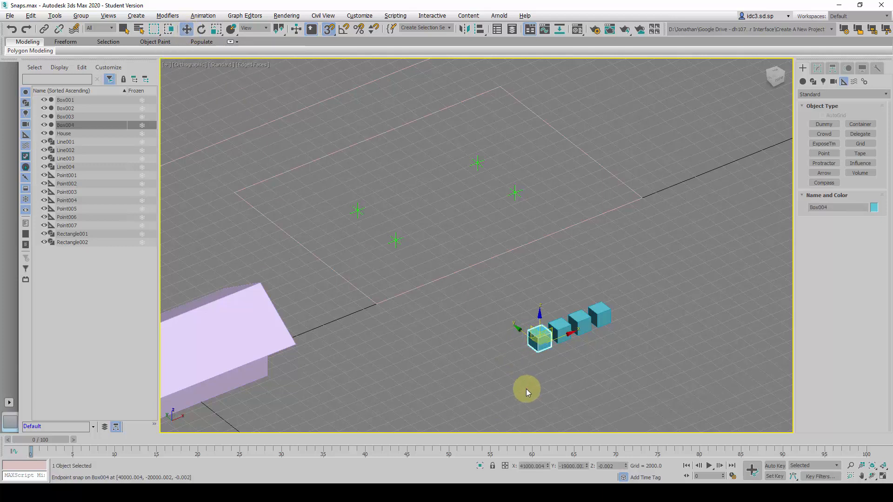
{"action": "scroll", "coordinate": [544, 366], "scroll_direction": "up", "scroll_amount": 4}
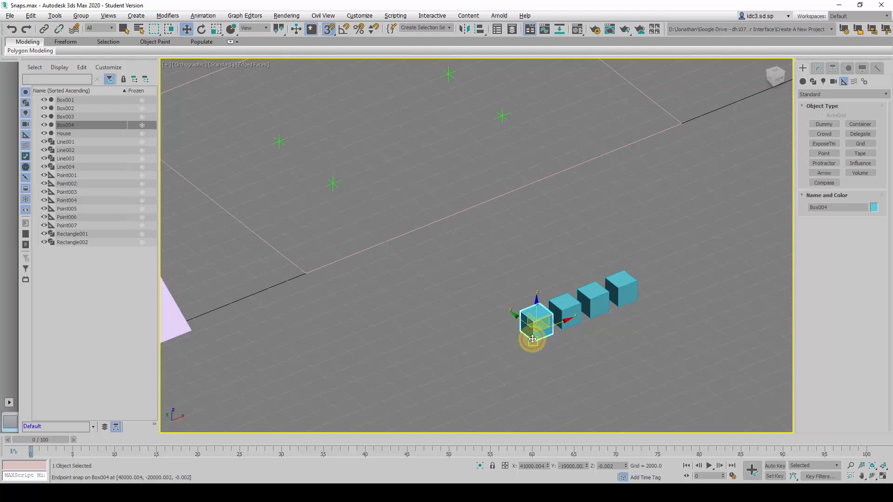
{"action": "left_click_drag", "start_coordinate": [533, 339], "coordinate": [393, 146]}
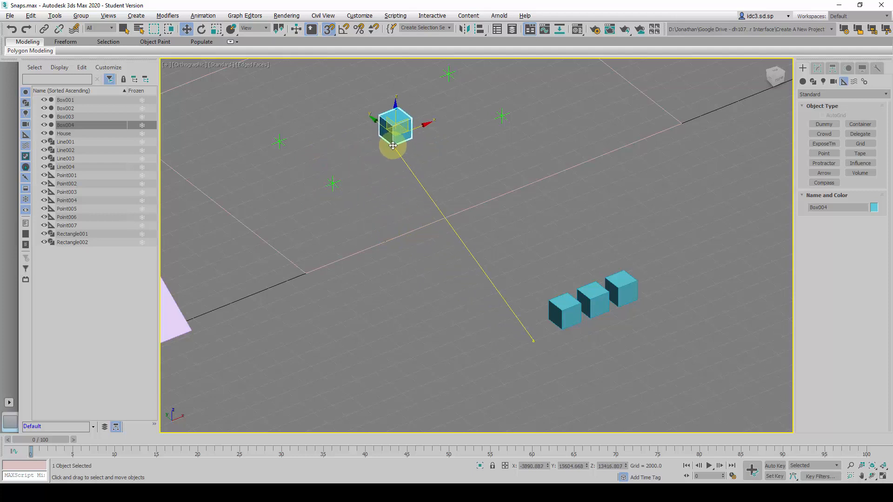
{"action": "right_click", "coordinate": [393, 148], "text": "shift"}
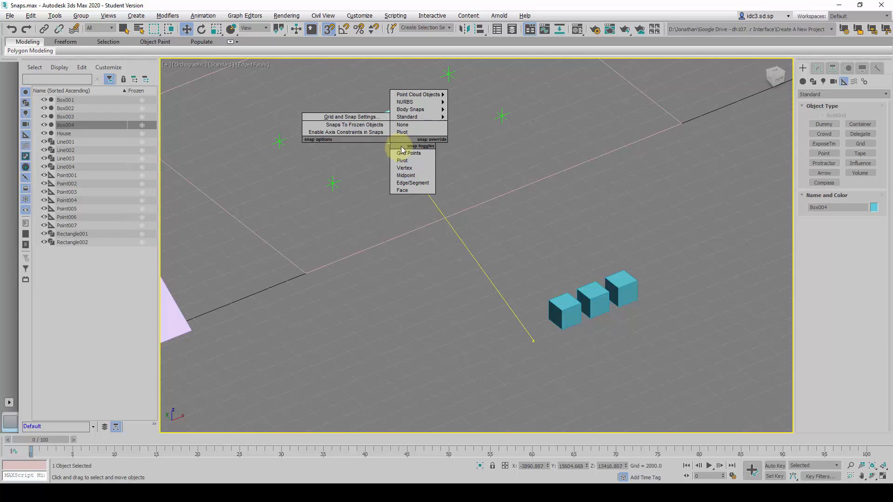
{"action": "mouse_move", "coordinate": [426, 122]}
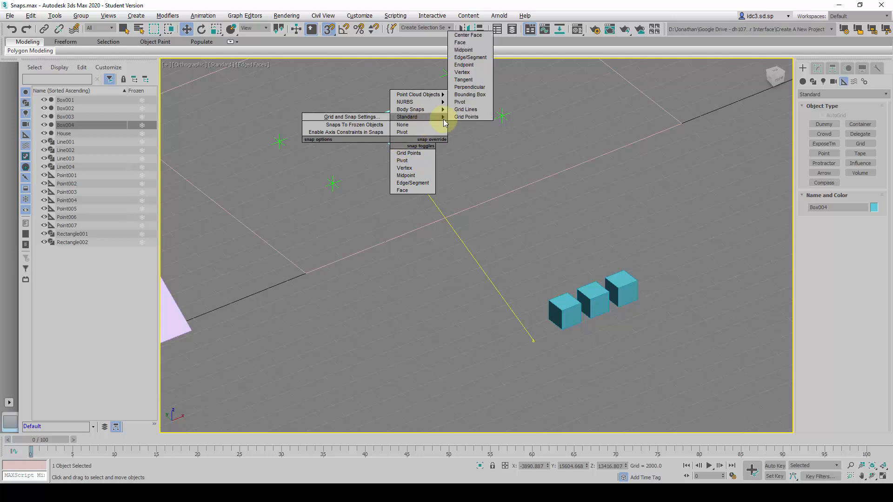
{"action": "left_click", "coordinate": [471, 105]}
{"action": "left_click_drag", "start_coordinate": [470, 105], "coordinate": [336, 183]}
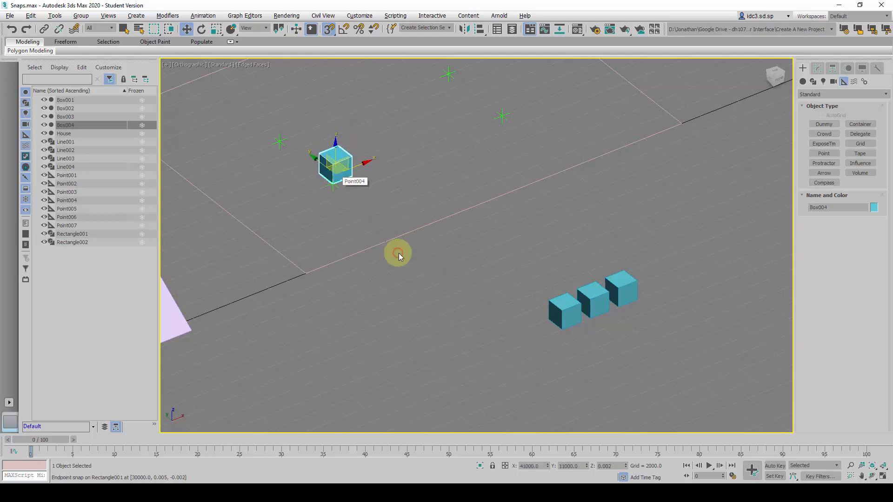
Step: Move Box003 by its front bottom corner onto the helper just behind Box004, switching mid-move to a Pivot snap override
{"action": "middle_click_drag", "start_coordinate": [440, 248], "coordinate": [440, 317]}
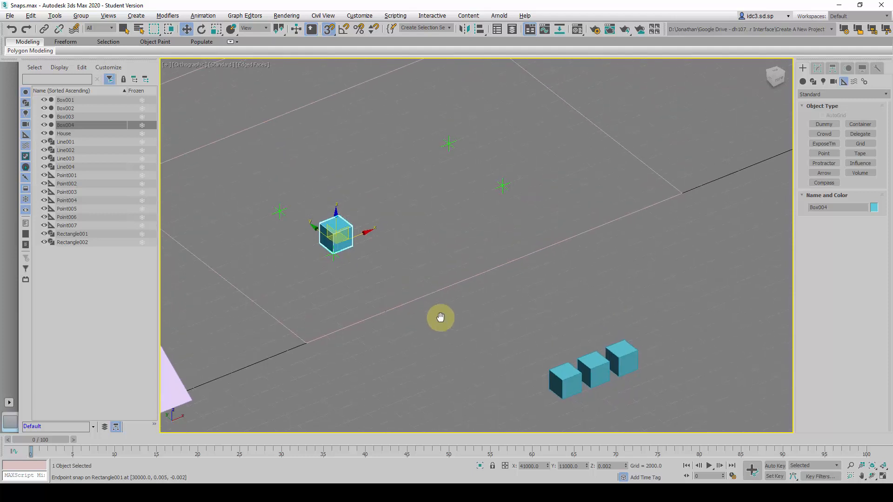
{"action": "left_click", "coordinate": [560, 382]}
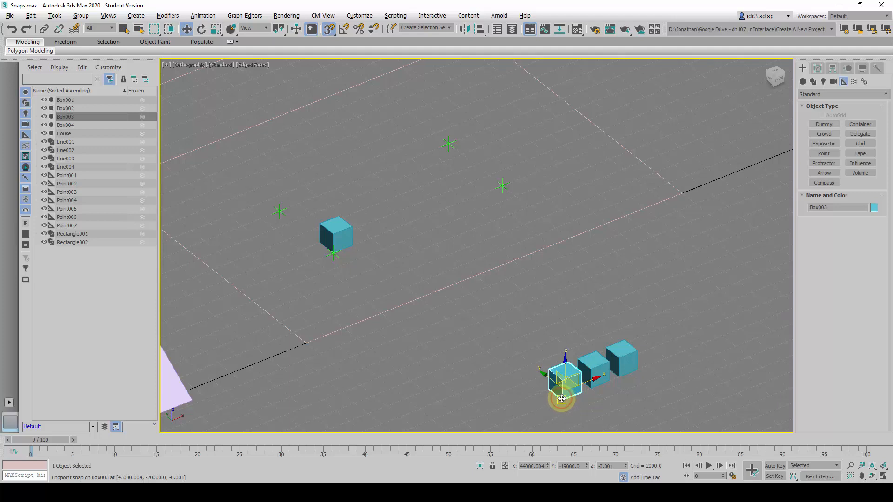
{"action": "left_click_drag", "start_coordinate": [562, 399], "coordinate": [345, 182]}
{"action": "right_click", "coordinate": [344, 182], "text": "shift"}
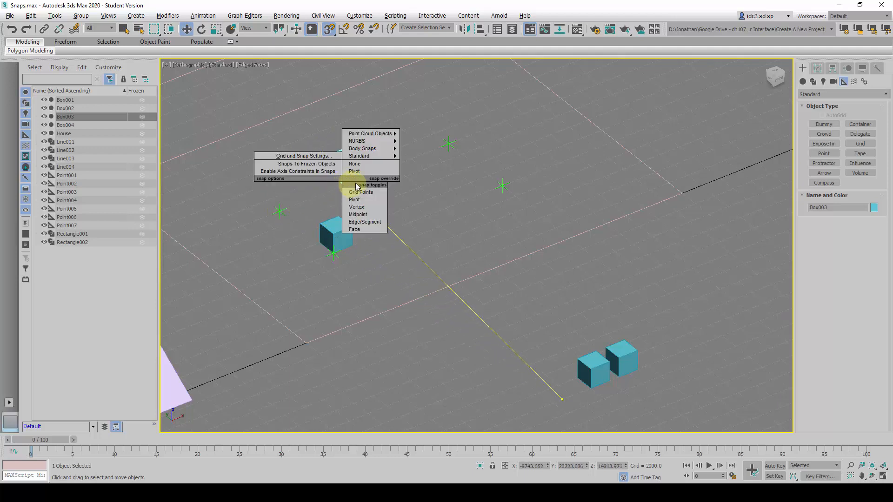
{"action": "mouse_move", "coordinate": [381, 159]}
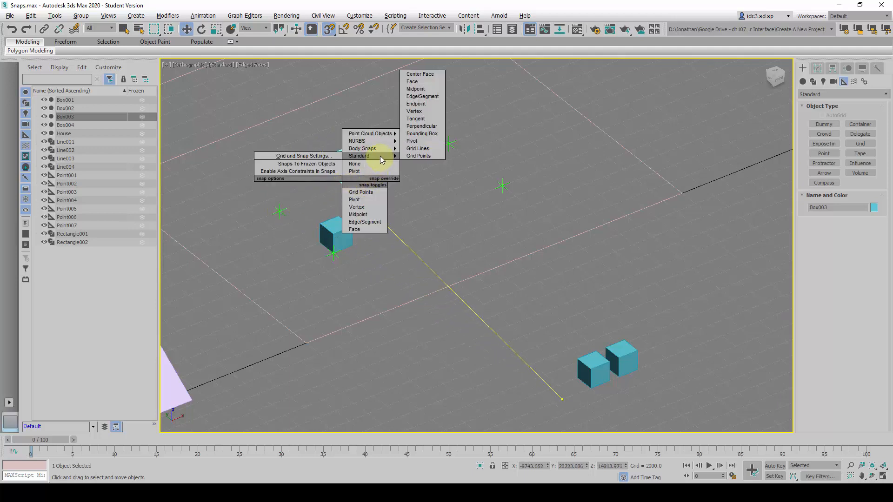
{"action": "left_click", "coordinate": [429, 144]}
{"action": "left_click_drag", "start_coordinate": [425, 140], "coordinate": [282, 210]}
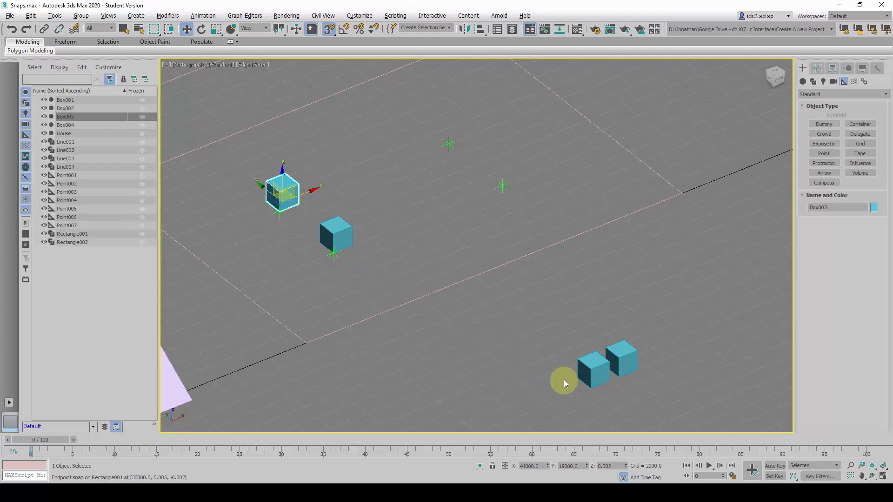
Step: Move Box002 by its front bottom corner onto the helper at X 58000, Y 10000 with a Pivot snap override
{"action": "left_click", "coordinate": [586, 369]}
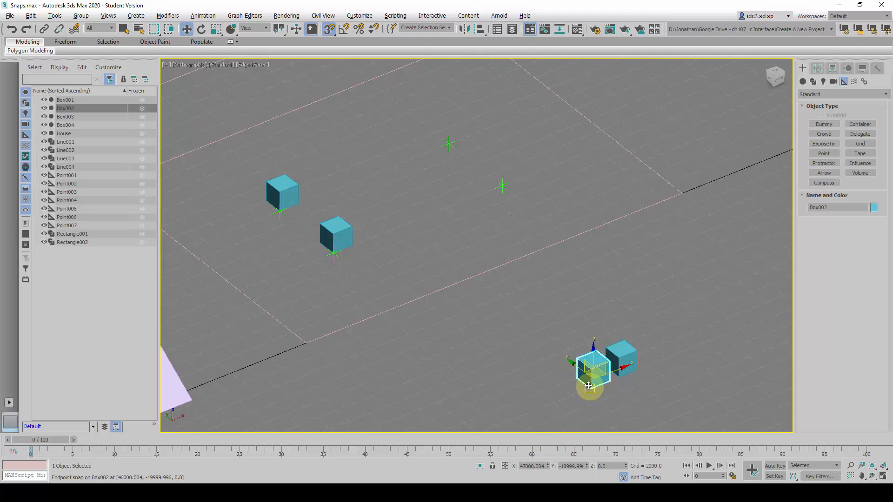
{"action": "left_click_drag", "start_coordinate": [589, 386], "coordinate": [545, 177]}
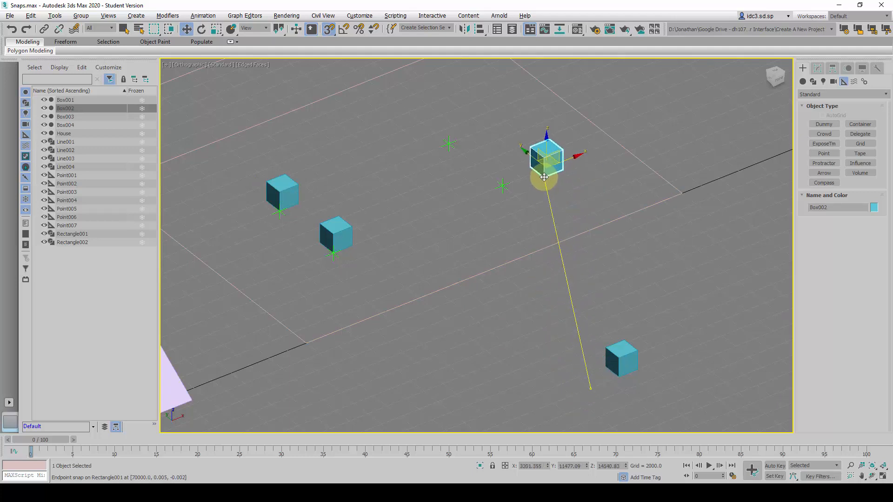
{"action": "right_click", "coordinate": [544, 178], "text": "shift"}
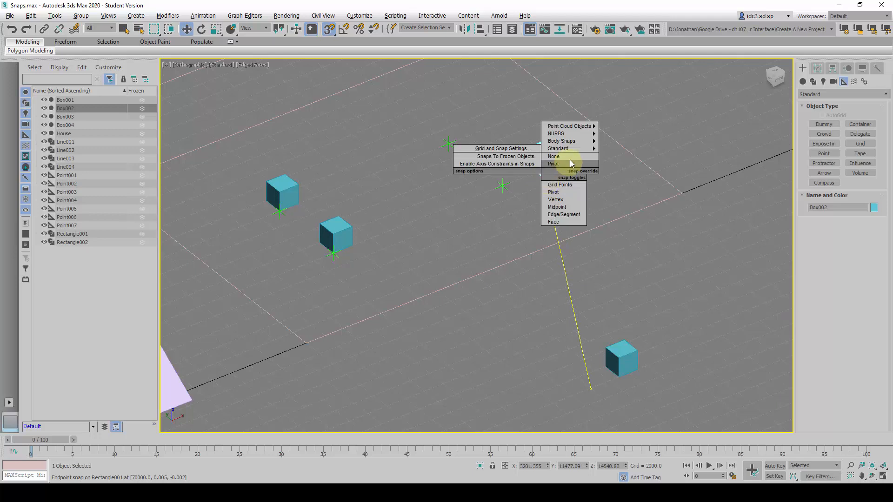
{"action": "mouse_move", "coordinate": [579, 147]}
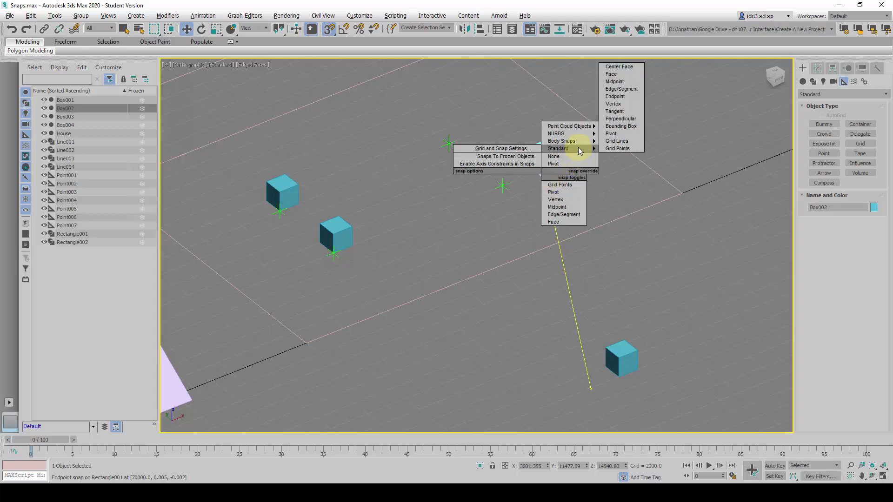
{"action": "left_click", "coordinate": [621, 135]}
{"action": "left_click_drag", "start_coordinate": [621, 136], "coordinate": [508, 184]}
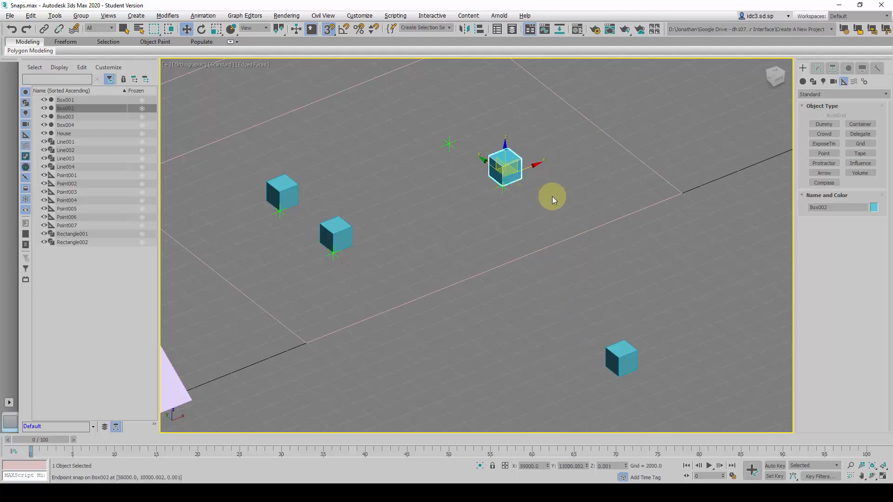
Step: Move Box001 by its front bottom corner onto the last free helper at X 58000, Y 18000 with a Pivot snap override
{"action": "left_click", "coordinate": [619, 373]}
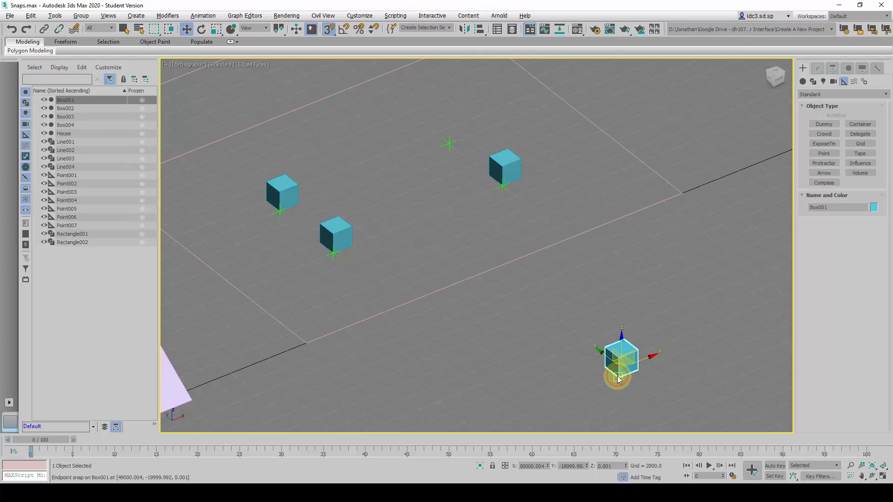
{"action": "left_click", "coordinate": [617, 376]}
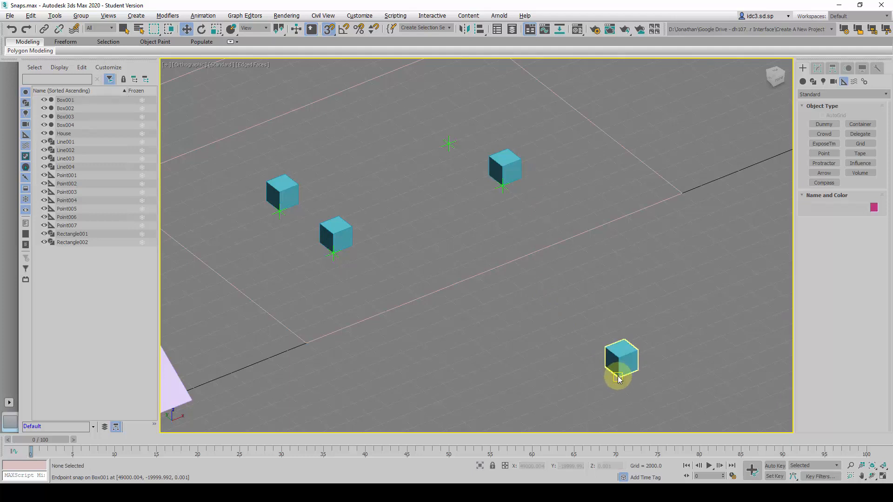
{"action": "left_click_drag", "start_coordinate": [618, 375], "coordinate": [554, 147]}
{"action": "right_click", "coordinate": [554, 147], "text": "shift"}
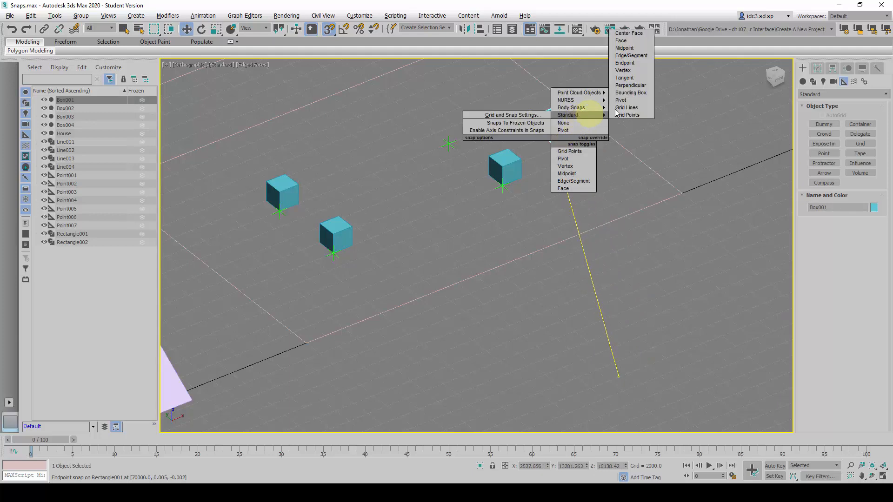
{"action": "mouse_move", "coordinate": [586, 108]}
{"action": "left_click", "coordinate": [624, 100]}
{"action": "left_click_drag", "start_coordinate": [625, 99], "coordinate": [449, 142]}
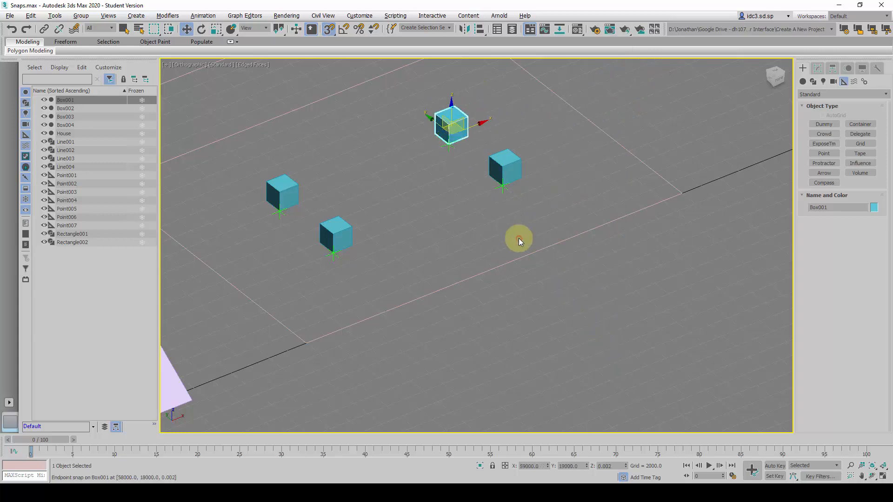
{"action": "scroll", "coordinate": [579, 325], "scroll_direction": "down", "scroll_amount": 3}
{"action": "scroll", "coordinate": [596, 342], "scroll_direction": "down", "scroll_amount": 2}
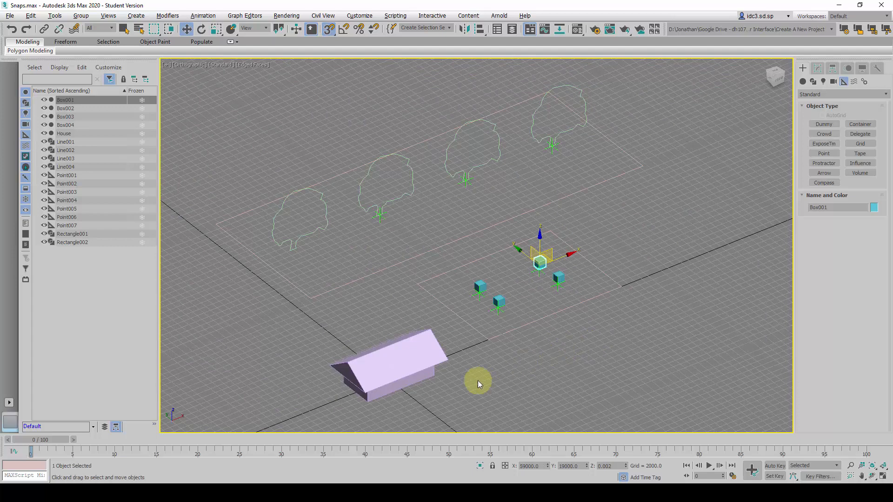
Step: Move the House by its front bottom corner onto the top front corner of Box004 at X 40000, Y 10000 using Endpoint snap
{"action": "scroll", "coordinate": [421, 334], "scroll_direction": "up", "scroll_amount": 2}
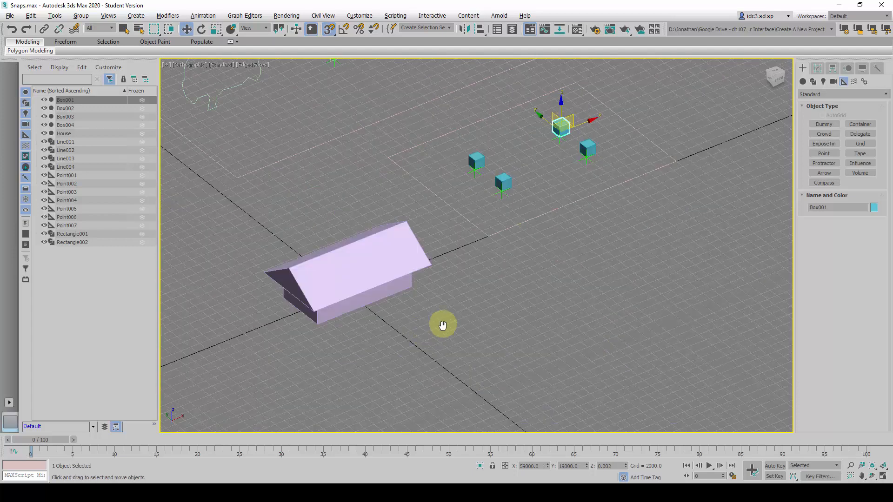
{"action": "middle_click_drag", "start_coordinate": [443, 323], "coordinate": [441, 333]}
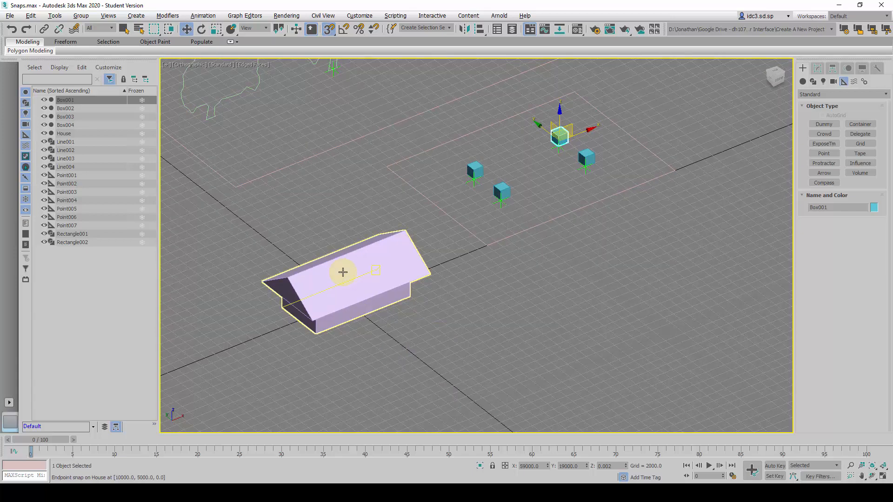
{"action": "left_click", "coordinate": [359, 273]}
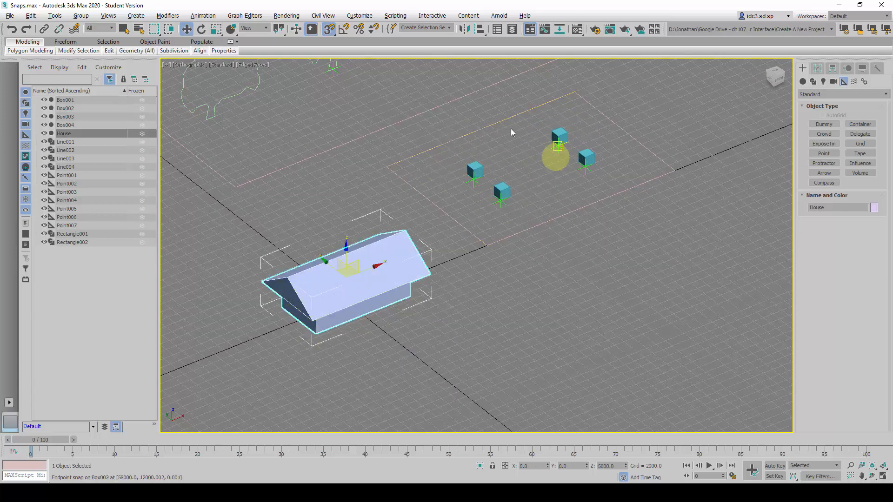
{"action": "middle_click_drag", "start_coordinate": [523, 147], "coordinate": [510, 191]}
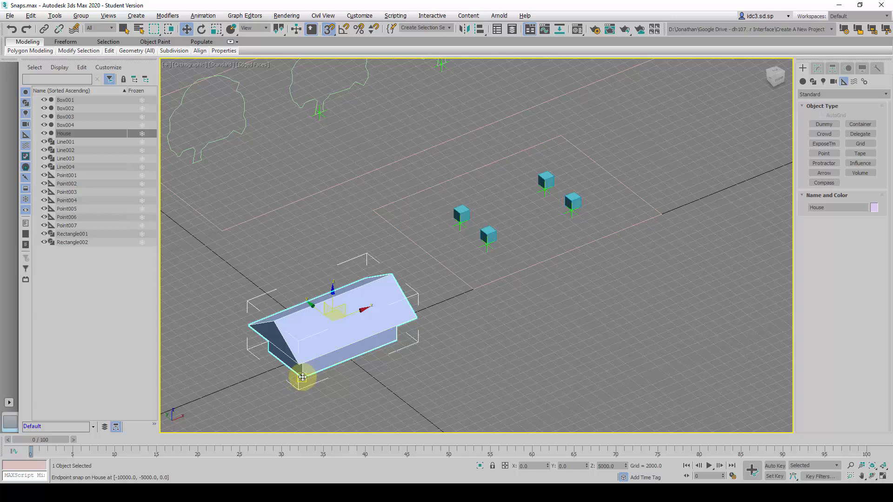
{"action": "left_click_drag", "start_coordinate": [302, 377], "coordinate": [442, 241]}
{"action": "scroll", "coordinate": [505, 213], "scroll_direction": "up", "scroll_amount": 4}
{"action": "key", "text": "i"}
{"action": "scroll", "coordinate": [574, 207], "scroll_direction": "down", "scroll_amount": 4}
{"action": "middle_click_drag", "start_coordinate": [513, 217], "coordinate": [250, 324]}
{"action": "left_click_drag", "start_coordinate": [250, 325], "coordinate": [303, 287]}
{"action": "middle_click_drag", "start_coordinate": [302, 286], "coordinate": [498, 218]}
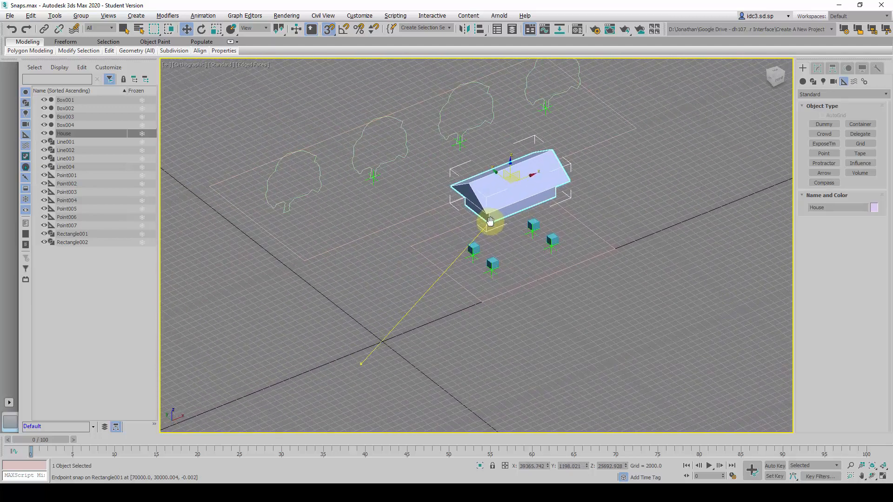
{"action": "left_click_drag", "start_coordinate": [498, 218], "coordinate": [501, 201]}
{"action": "middle_click_drag", "start_coordinate": [501, 201], "coordinate": [553, 347]}
{"action": "left_click_drag", "start_coordinate": [554, 347], "coordinate": [511, 367]}
{"action": "middle_click_drag", "start_coordinate": [510, 368], "coordinate": [330, 167]}
{"action": "left_click_drag", "start_coordinate": [330, 167], "coordinate": [336, 167]}
{"action": "middle_click_drag", "start_coordinate": [335, 167], "coordinate": [444, 247]}
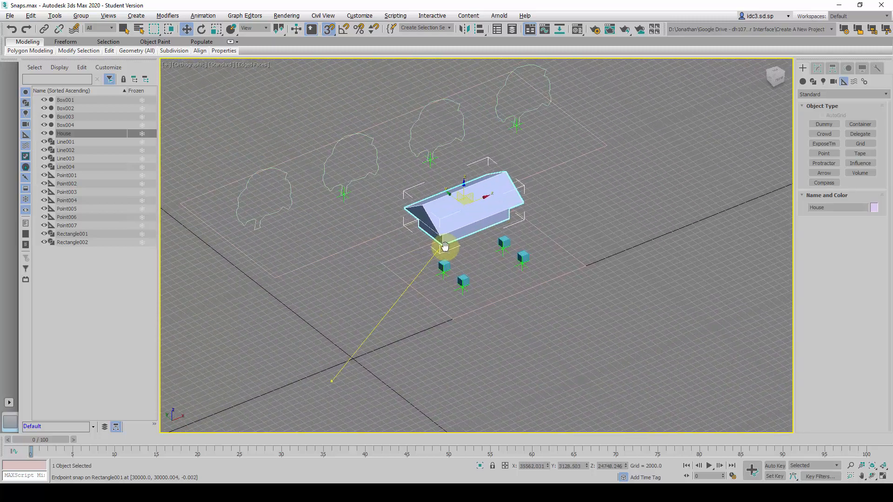
{"action": "left_click_drag", "start_coordinate": [445, 247], "coordinate": [460, 294]}
{"action": "scroll", "coordinate": [460, 277], "scroll_direction": "up", "scroll_amount": 10}
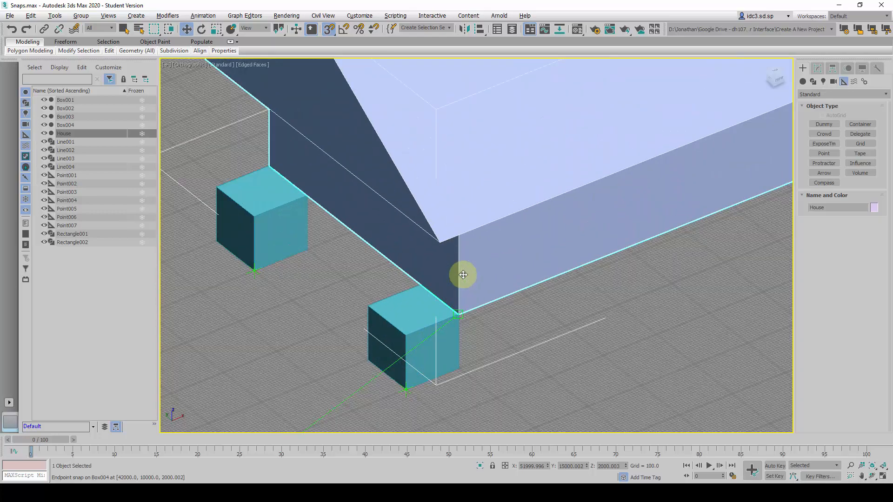
{"action": "scroll", "coordinate": [459, 274], "scroll_direction": "down", "scroll_amount": 10}
{"action": "scroll", "coordinate": [454, 272], "scroll_direction": "up", "scroll_amount": 10}
{"action": "scroll", "coordinate": [452, 270], "scroll_direction": "up", "scroll_amount": 3}
{"action": "left_click_drag", "start_coordinate": [453, 271], "coordinate": [576, 198]}
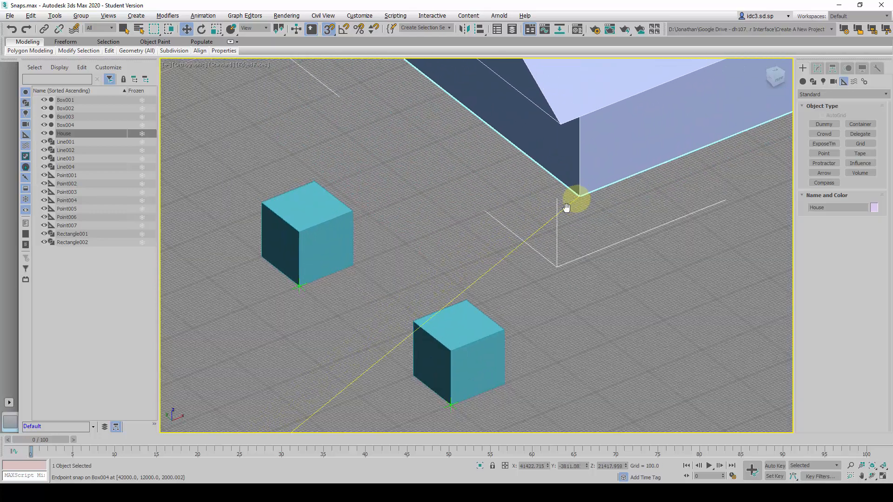
{"action": "middle_click_drag", "start_coordinate": [577, 199], "coordinate": [550, 137]}
{"action": "left_click_drag", "start_coordinate": [550, 135], "coordinate": [484, 259]}
{"action": "middle_click_drag", "start_coordinate": [485, 259], "coordinate": [597, 231]}
{"action": "left_click_drag", "start_coordinate": [596, 232], "coordinate": [536, 239]}
{"action": "middle_click_drag", "start_coordinate": [537, 239], "coordinate": [366, 284]}
{"action": "left_click_drag", "start_coordinate": [364, 284], "coordinate": [347, 306]}
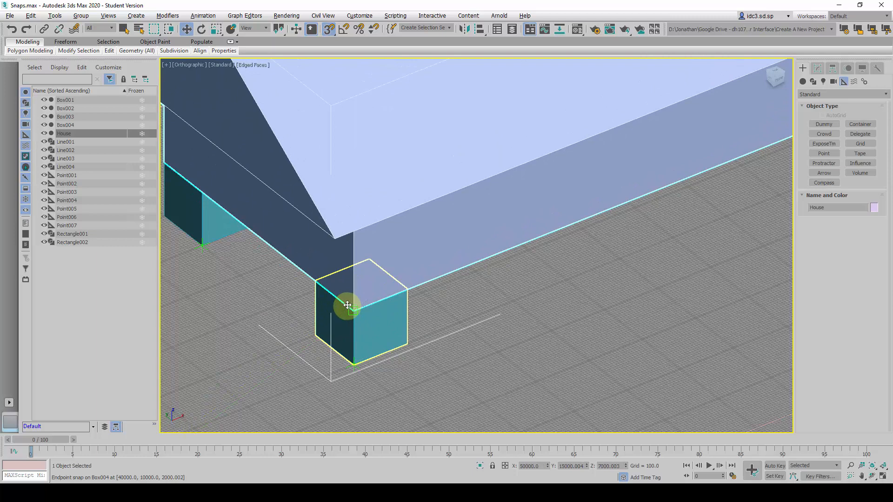
{"action": "scroll", "coordinate": [572, 292], "scroll_direction": "down", "scroll_amount": 8}
{"action": "middle_click_drag", "start_coordinate": [545, 309], "coordinate": [553, 355]}
{"action": "scroll", "coordinate": [512, 339], "scroll_direction": "down", "scroll_amount": 2}
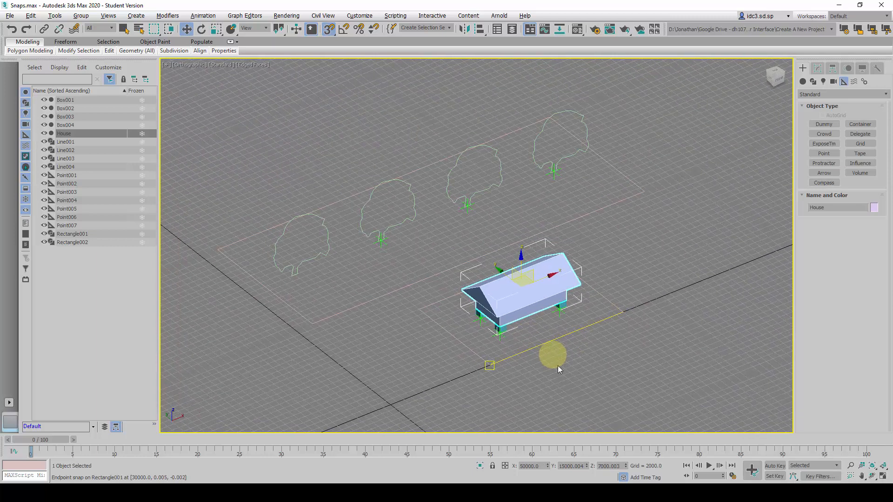
{"action": "scroll", "coordinate": [582, 393], "scroll_direction": "up", "scroll_amount": 1}
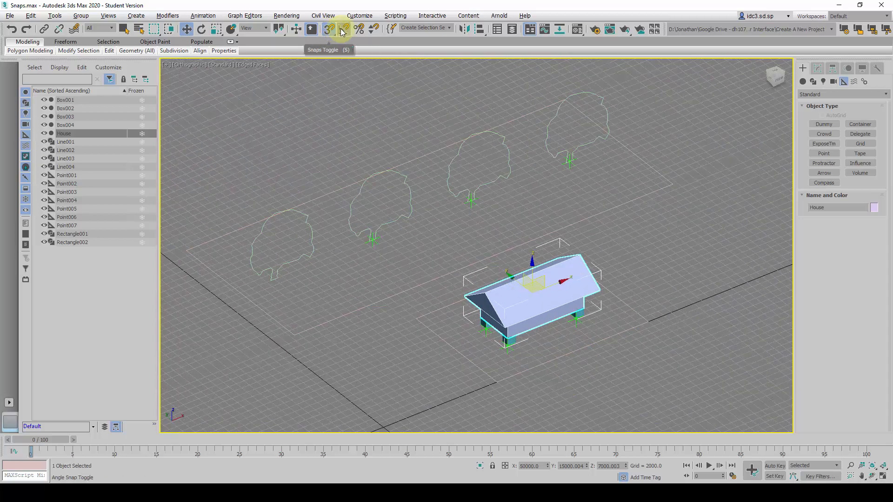
Step: Switch from 3D snapping to Angle Snap, reviewing the angle increment in Grid and Snap Settings
{"action": "left_click", "coordinate": [329, 30]}
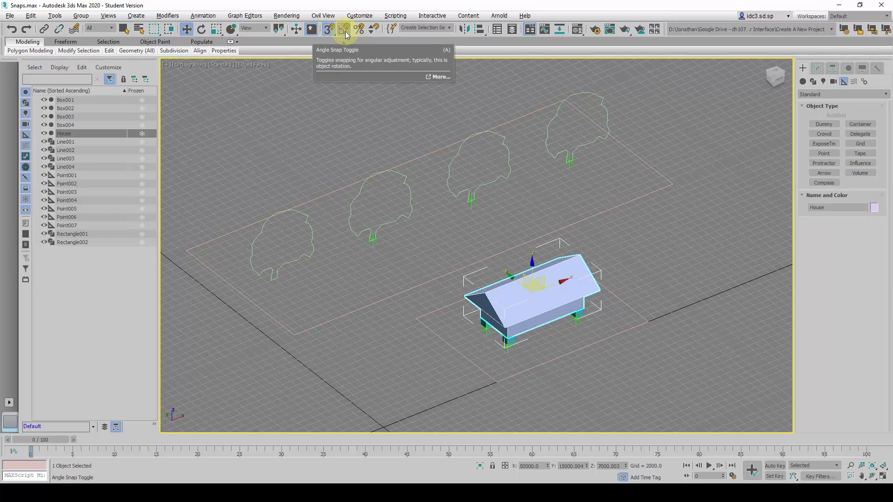
{"action": "left_click", "coordinate": [343, 34]}
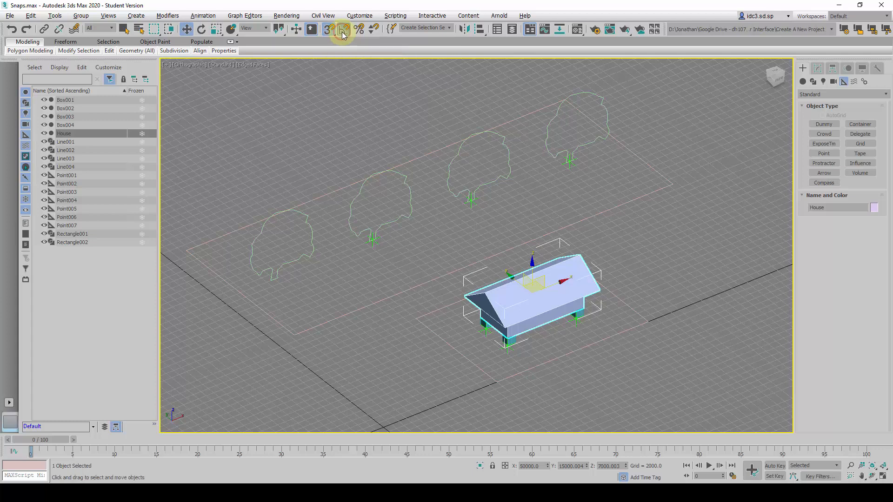
{"action": "right_click", "coordinate": [343, 34]}
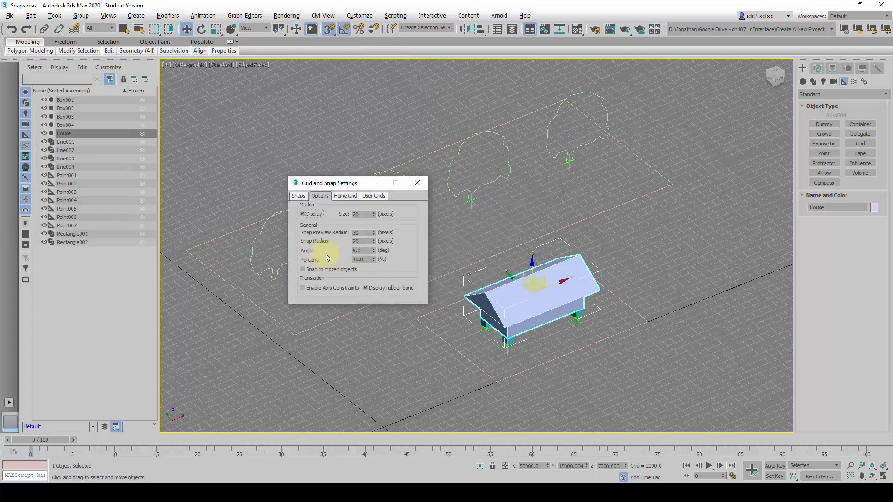
{"action": "left_click_drag", "start_coordinate": [368, 251], "coordinate": [336, 249]}
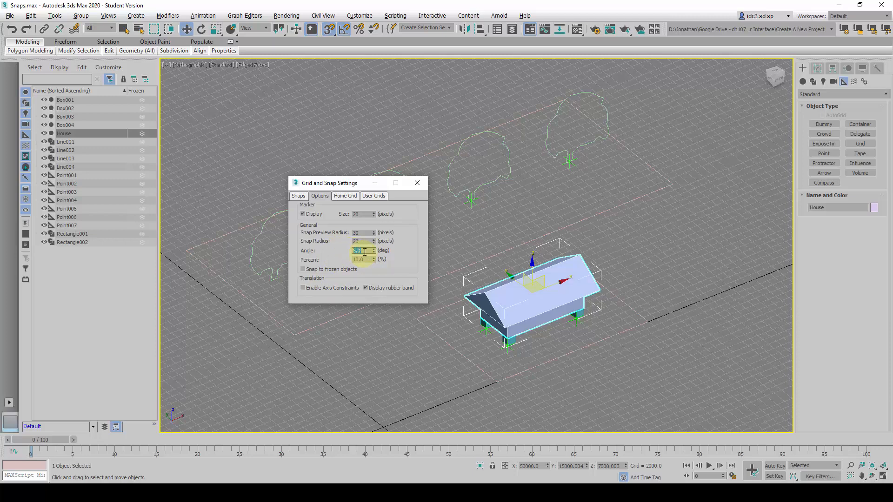
{"action": "left_click", "coordinate": [417, 183]}
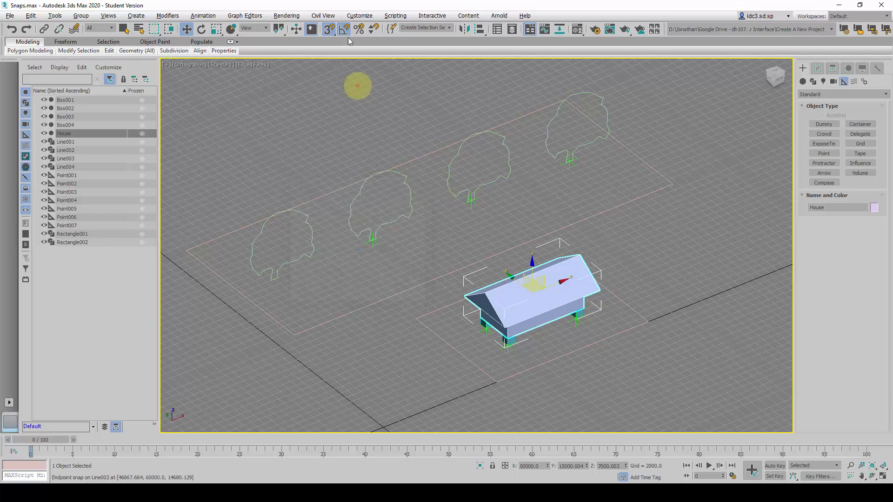
{"action": "left_click", "coordinate": [328, 28]}
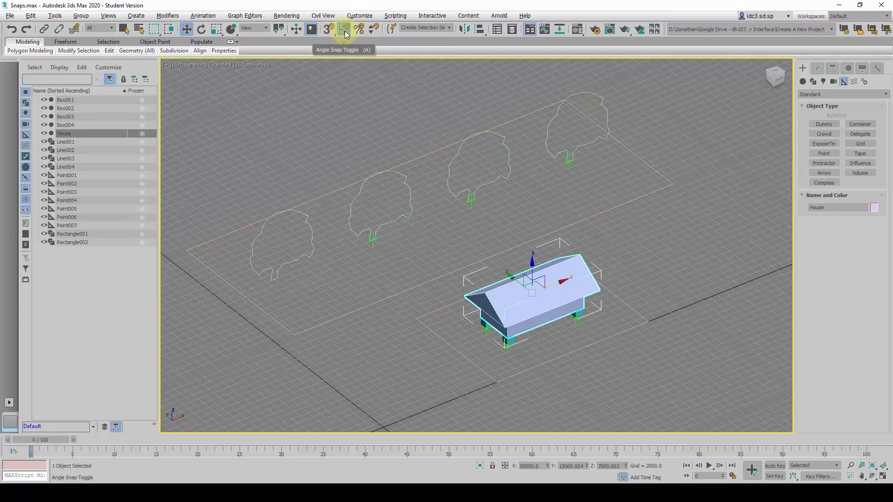
{"action": "left_click", "coordinate": [345, 31]}
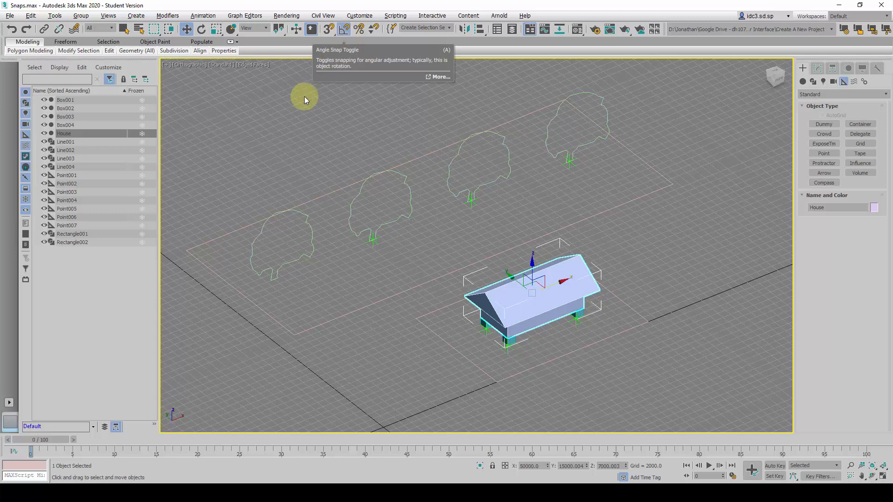
Step: Rotate the House 180 degrees about its Z axis with Angle Snap active
{"action": "left_click", "coordinate": [203, 30]}
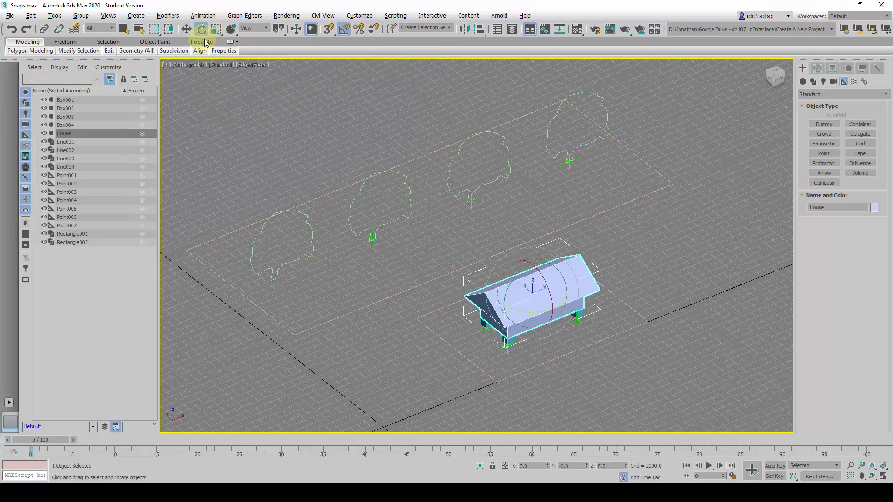
{"action": "scroll", "coordinate": [544, 333], "scroll_direction": "up", "scroll_amount": 5}
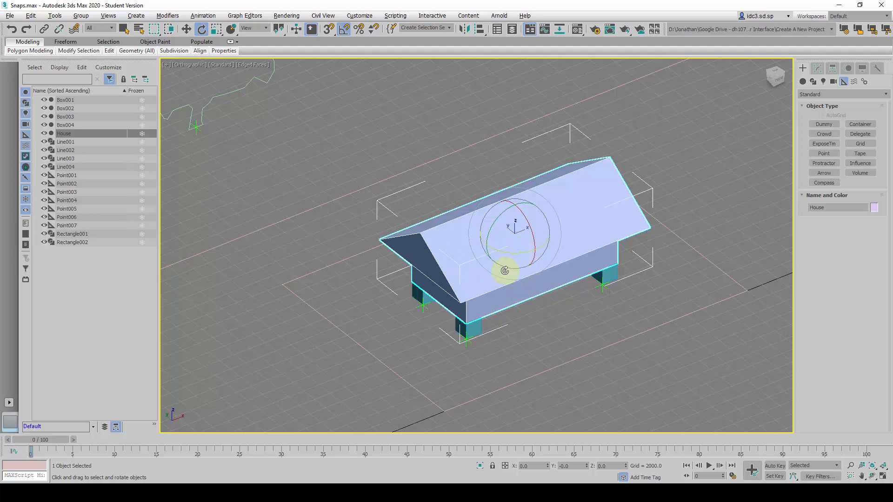
{"action": "scroll", "coordinate": [505, 271], "scroll_direction": "up", "scroll_amount": 3}
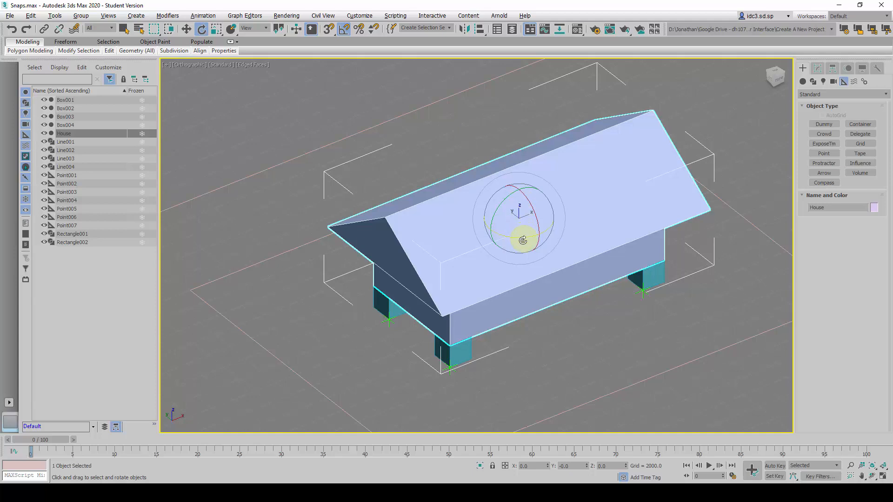
{"action": "left_click_drag", "start_coordinate": [517, 238], "coordinate": [515, 237]}
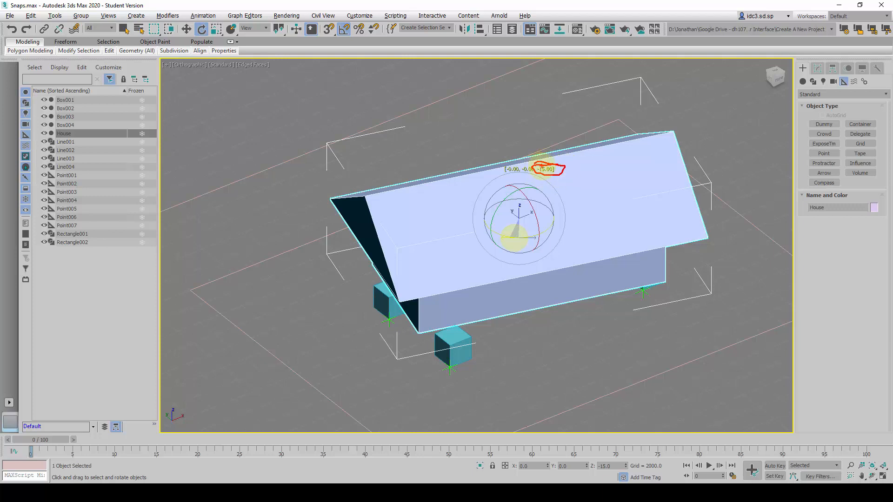
{"action": "left_click_drag", "start_coordinate": [513, 236], "coordinate": [442, 233]}
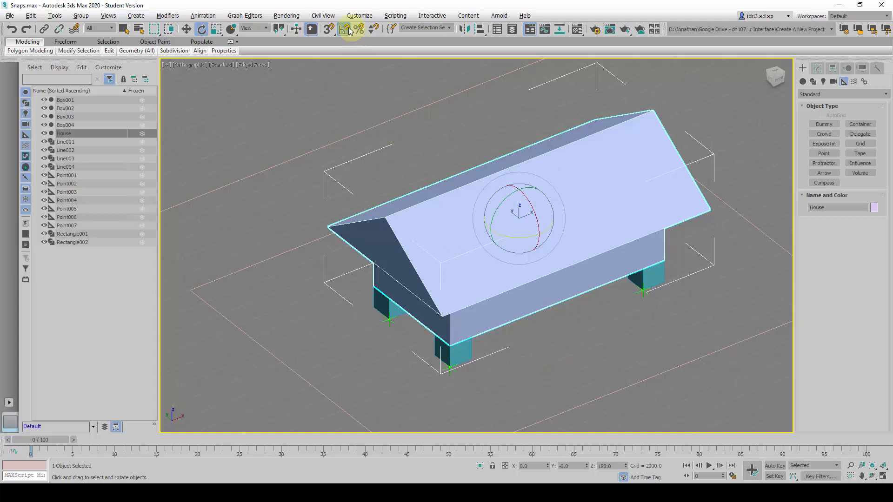
Step: Return to the Move tool with the House deselected and restore the four-viewport layout
{"action": "scroll", "coordinate": [528, 245], "scroll_direction": "down", "scroll_amount": 3}
{"action": "scroll", "coordinate": [528, 245], "scroll_direction": "down", "scroll_amount": 3}
{"action": "scroll", "coordinate": [554, 253], "scroll_direction": "up", "scroll_amount": 3}
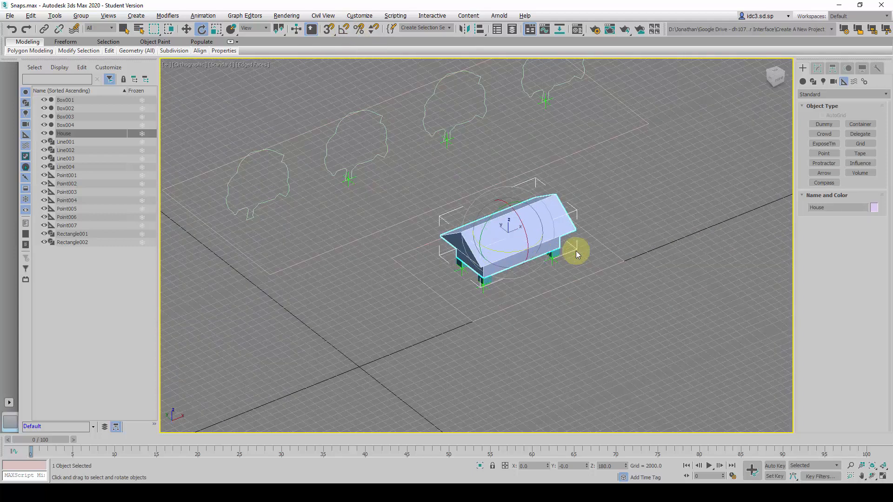
{"action": "left_click", "coordinate": [186, 29]}
{"action": "left_click", "coordinate": [589, 381]}
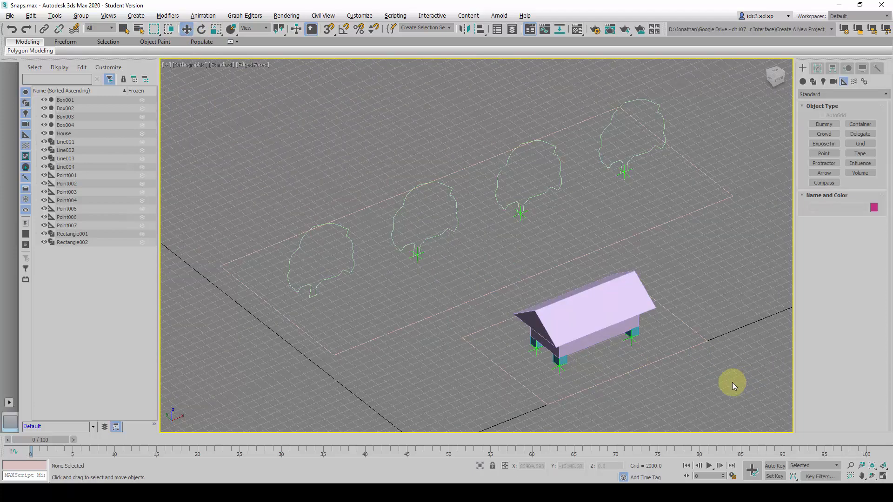
{"action": "key", "text": "alt+w"}
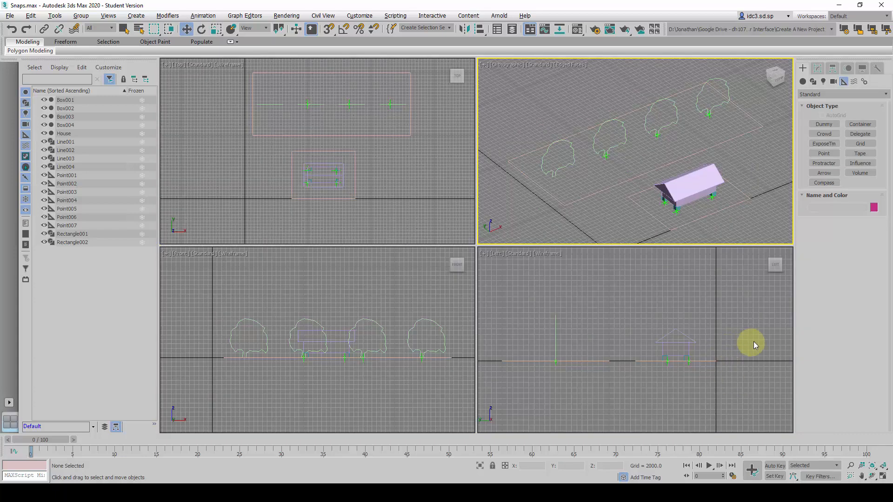